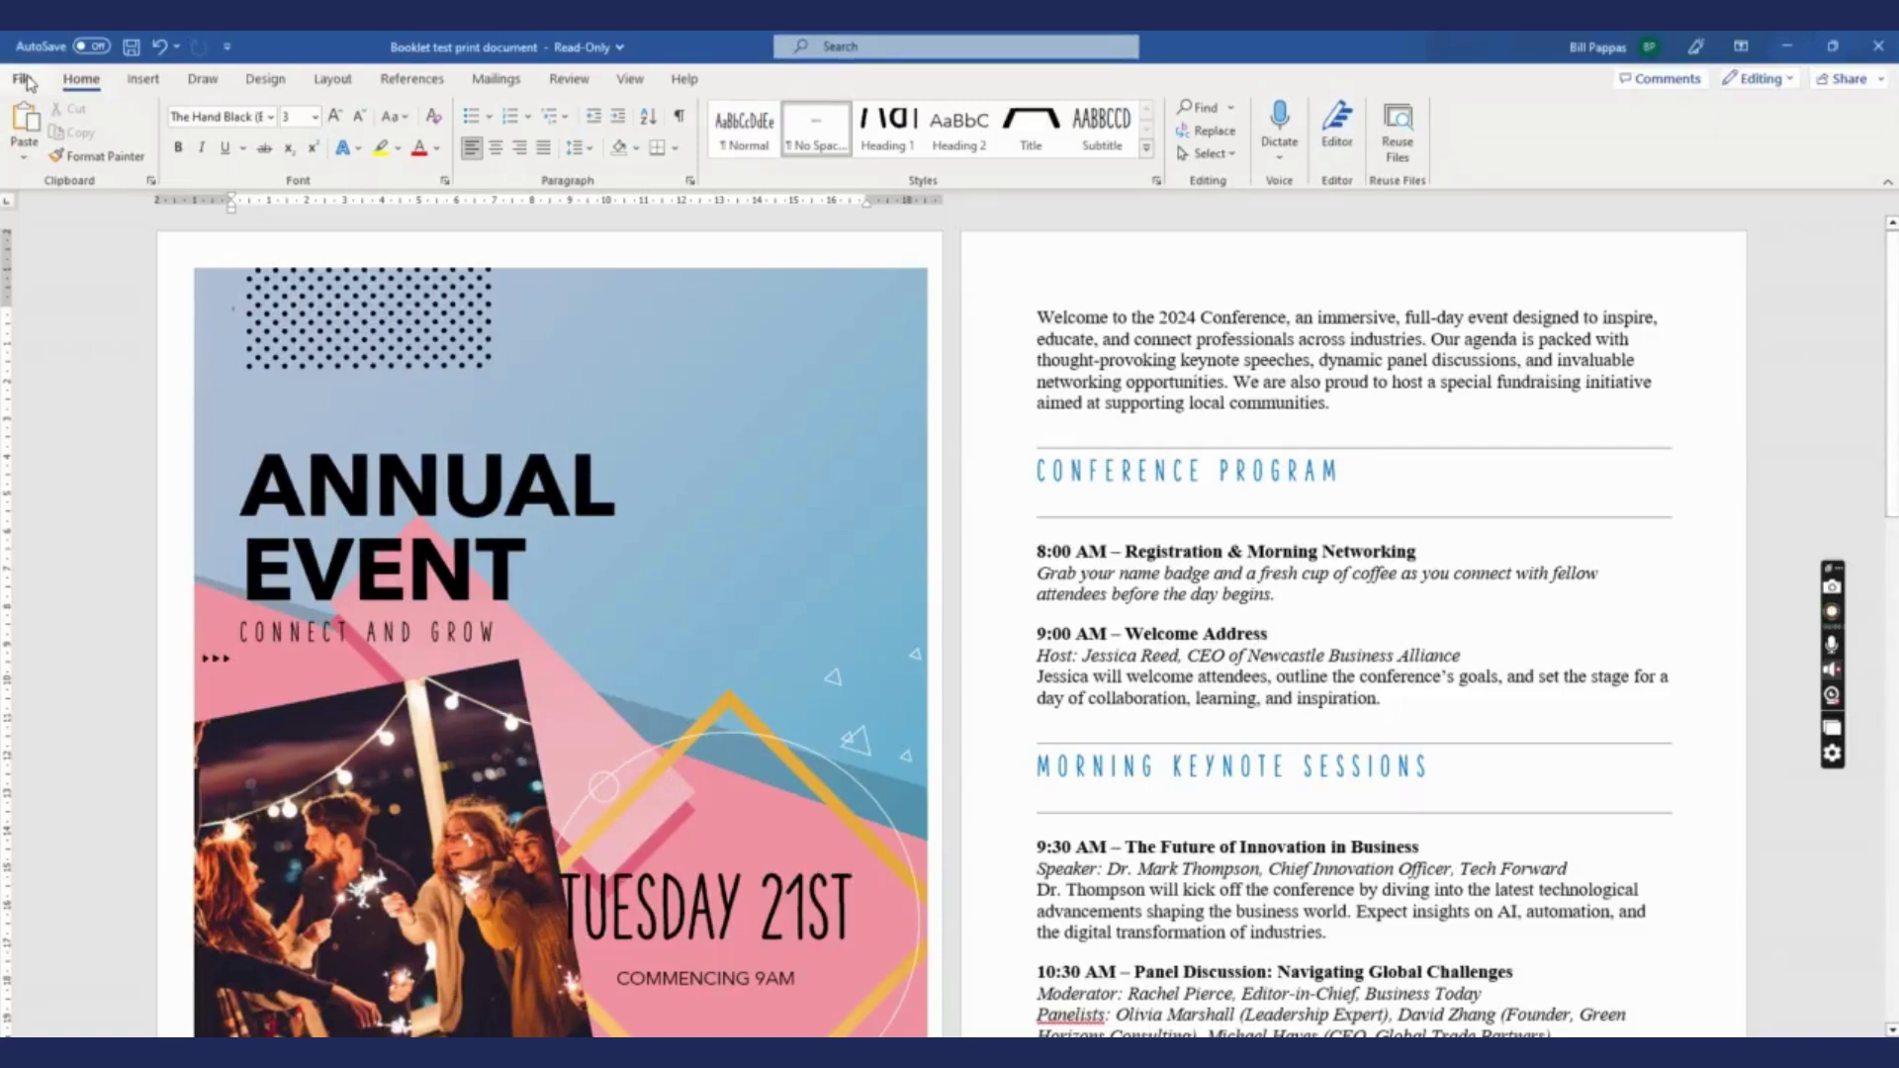
# In the Service printer's properties, set 2-Sided Printing to None
pyautogui.click(22, 79)
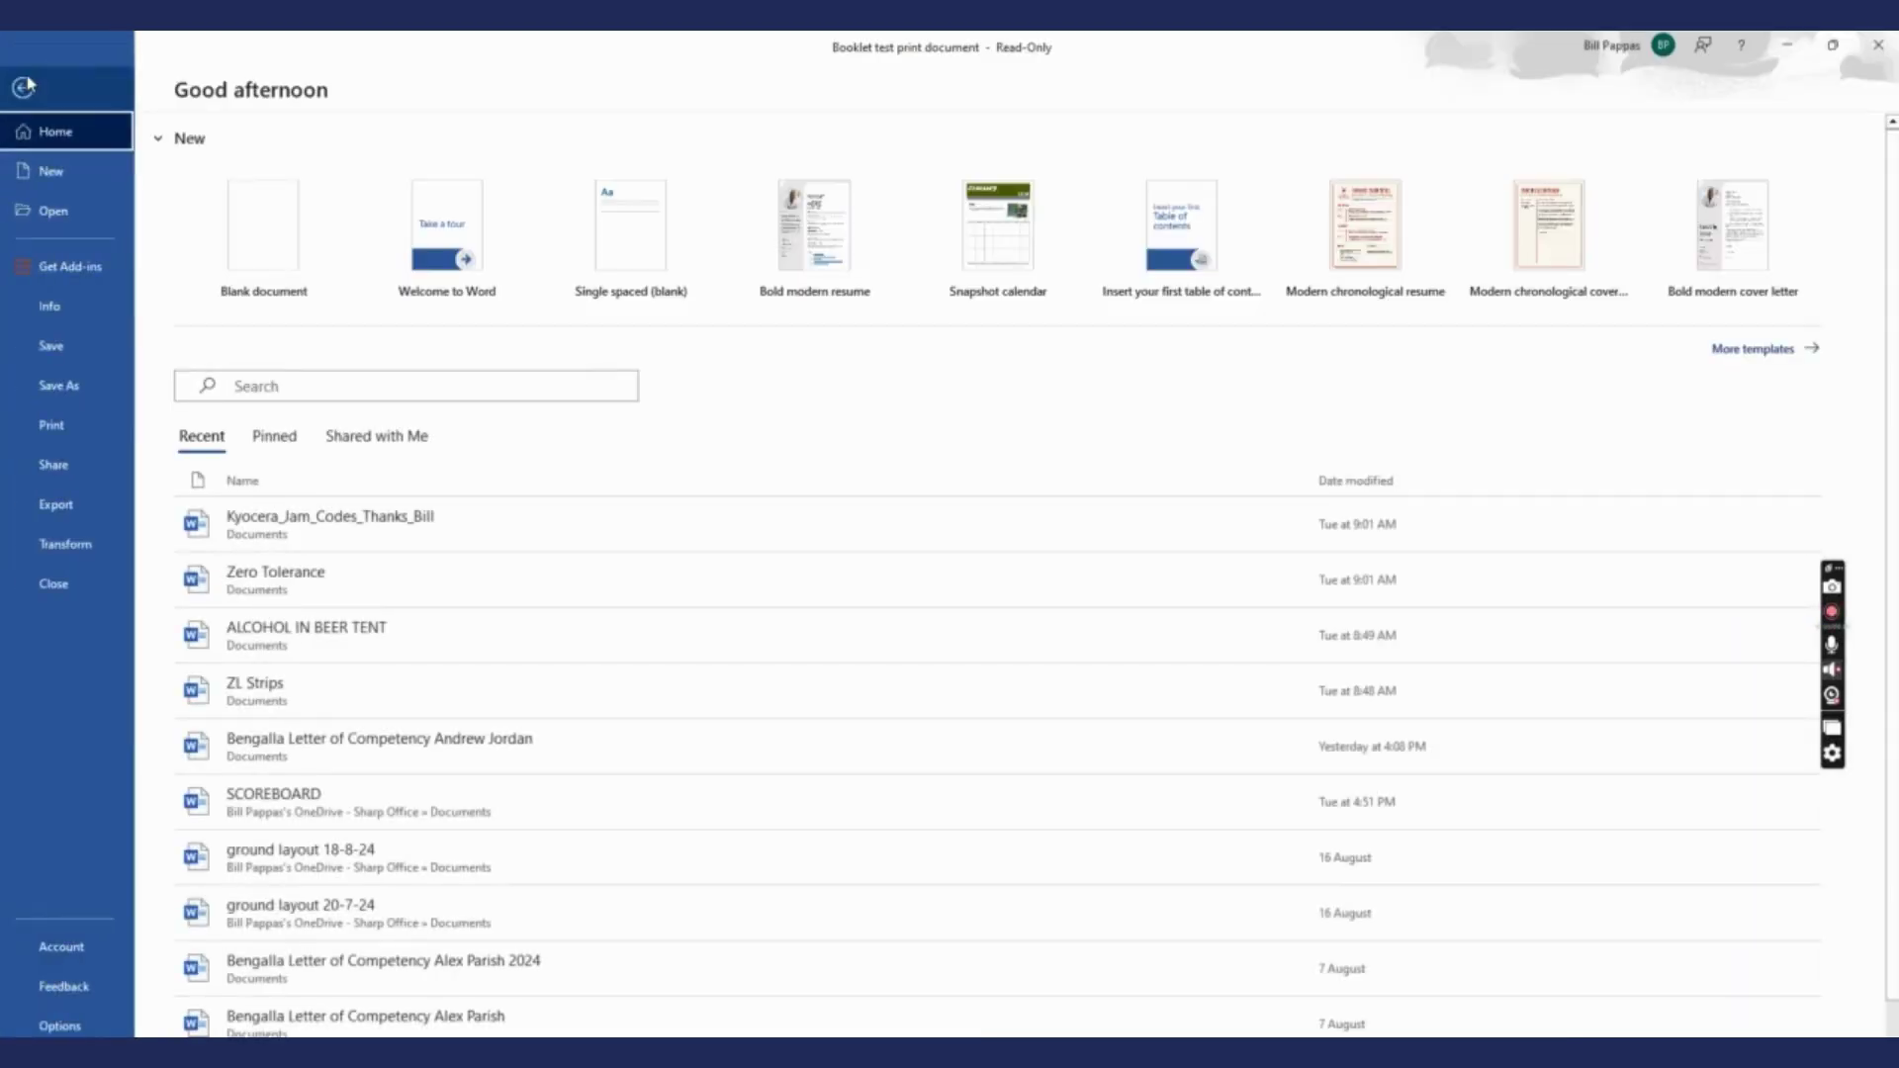
pyautogui.click(61, 432)
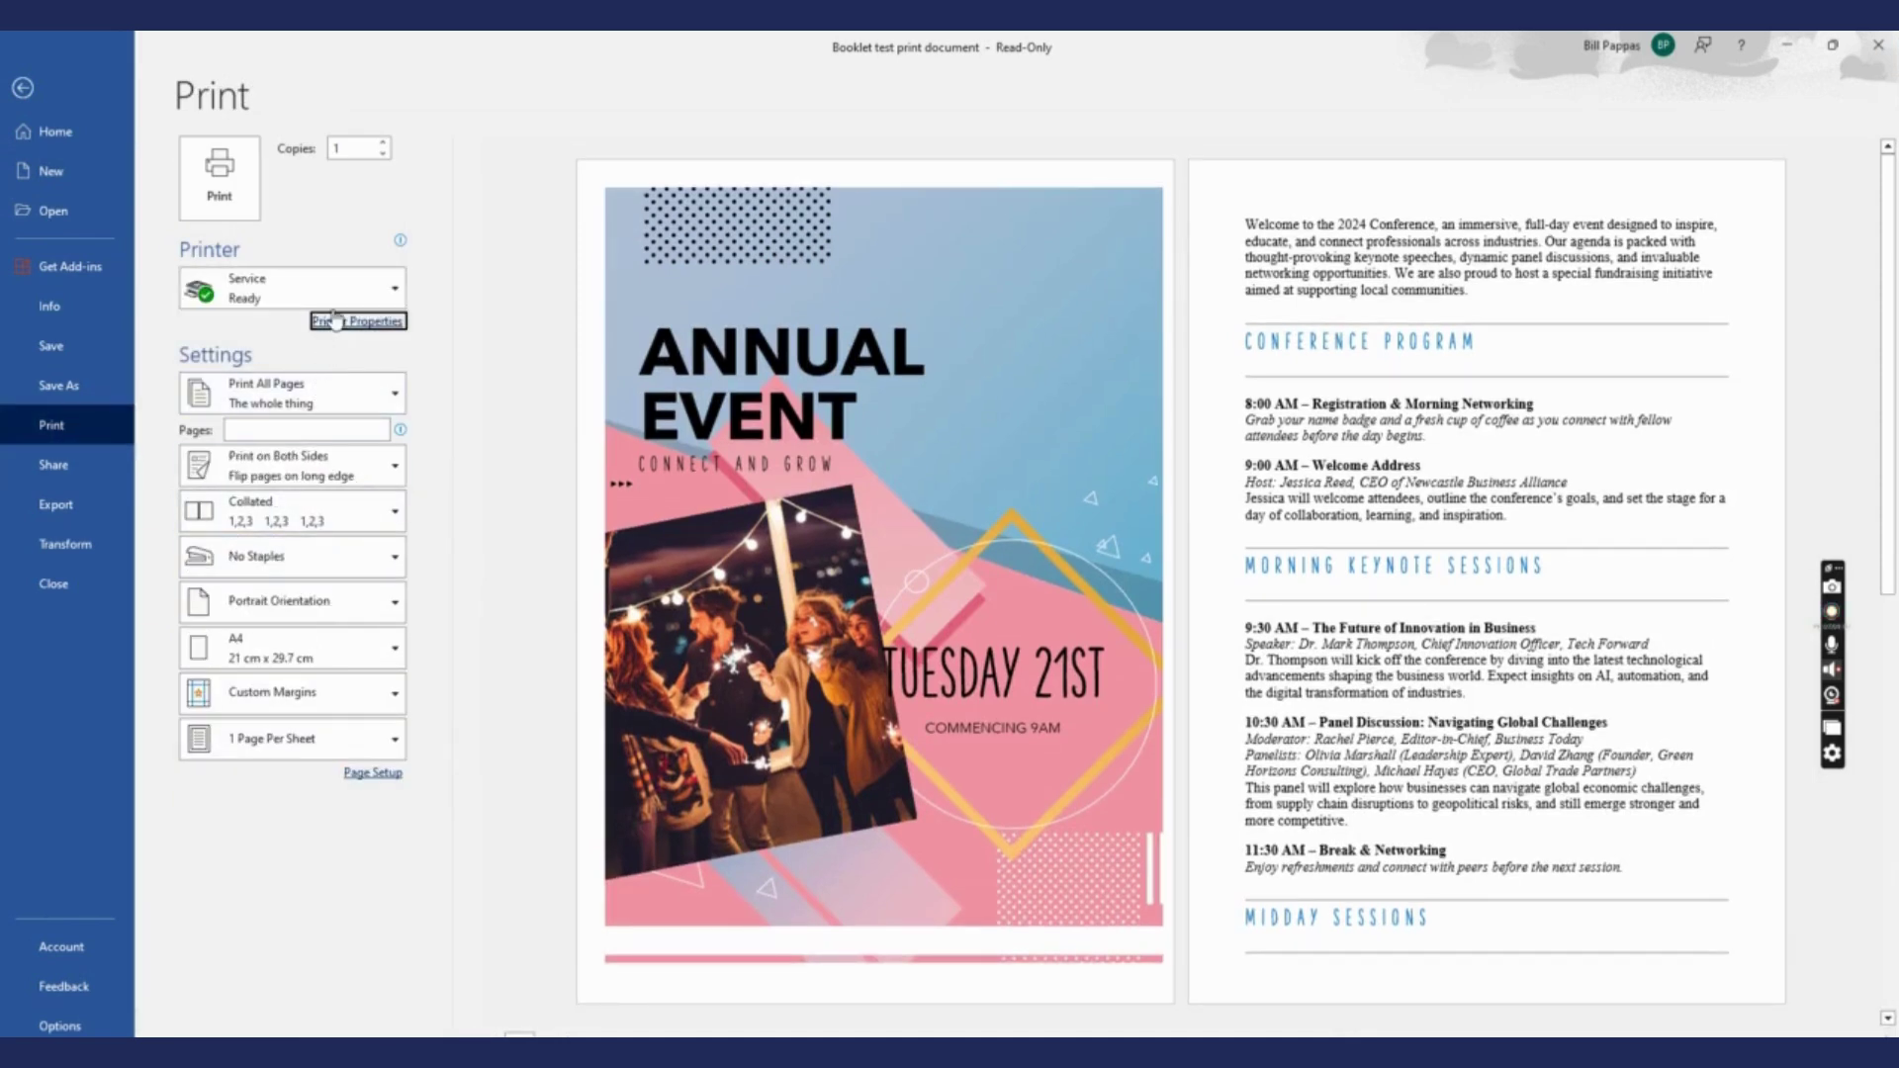
pyautogui.click(339, 318)
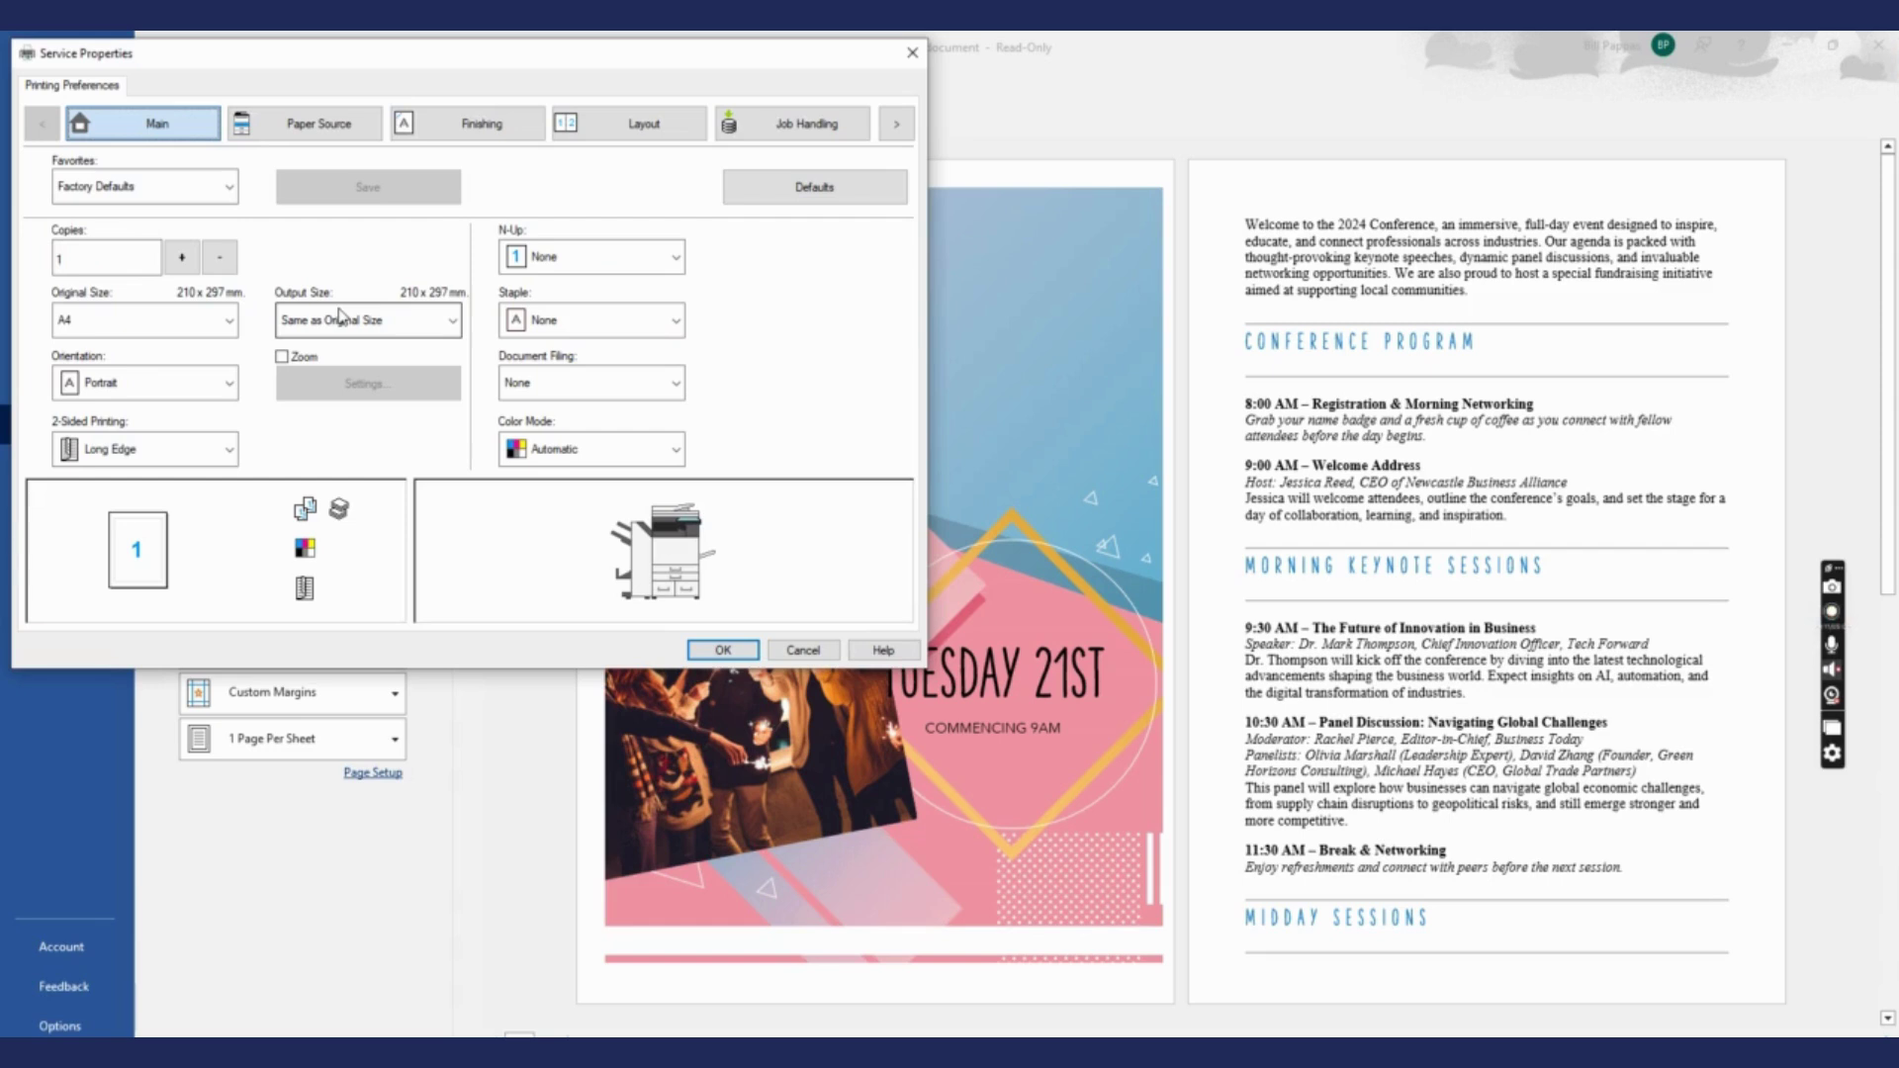
pyautogui.click(220, 450)
pyautogui.click(218, 480)
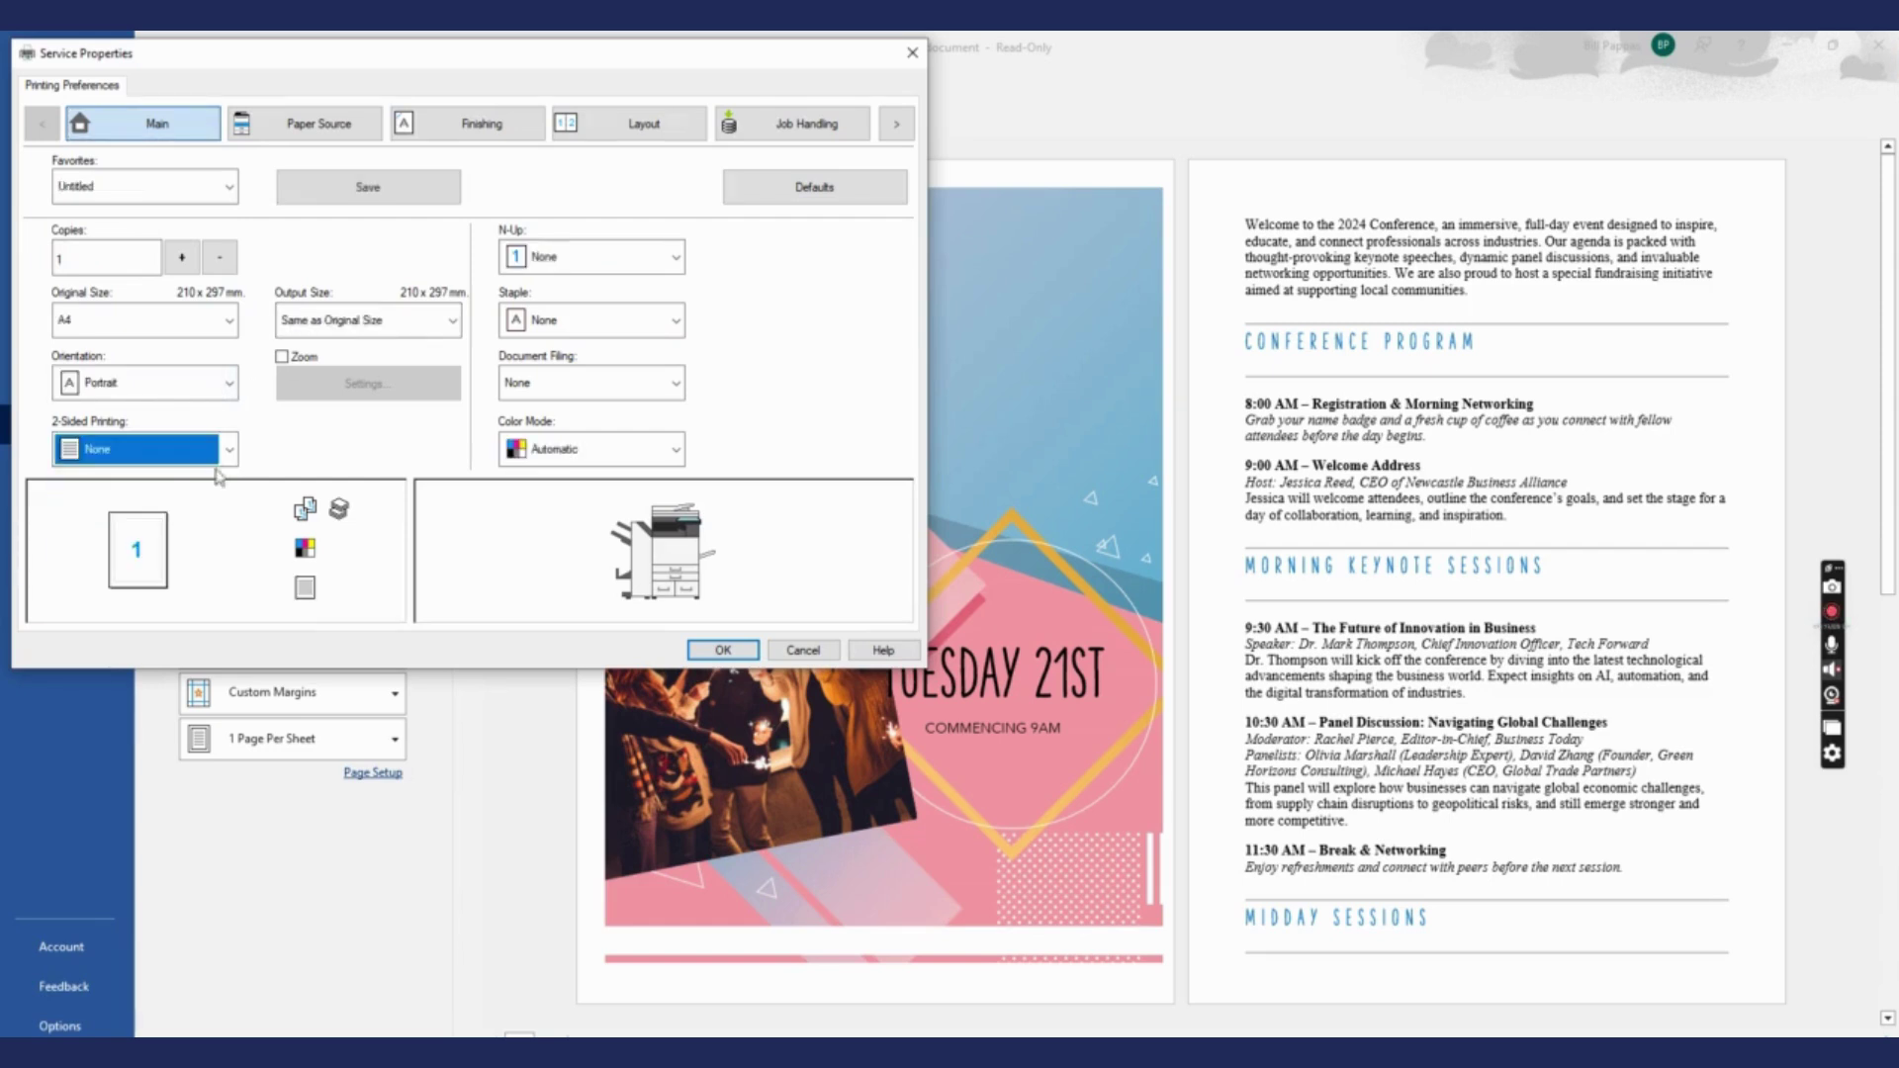
# Set the layout to a Standard booklet with A4 output size
pyautogui.click(690, 138)
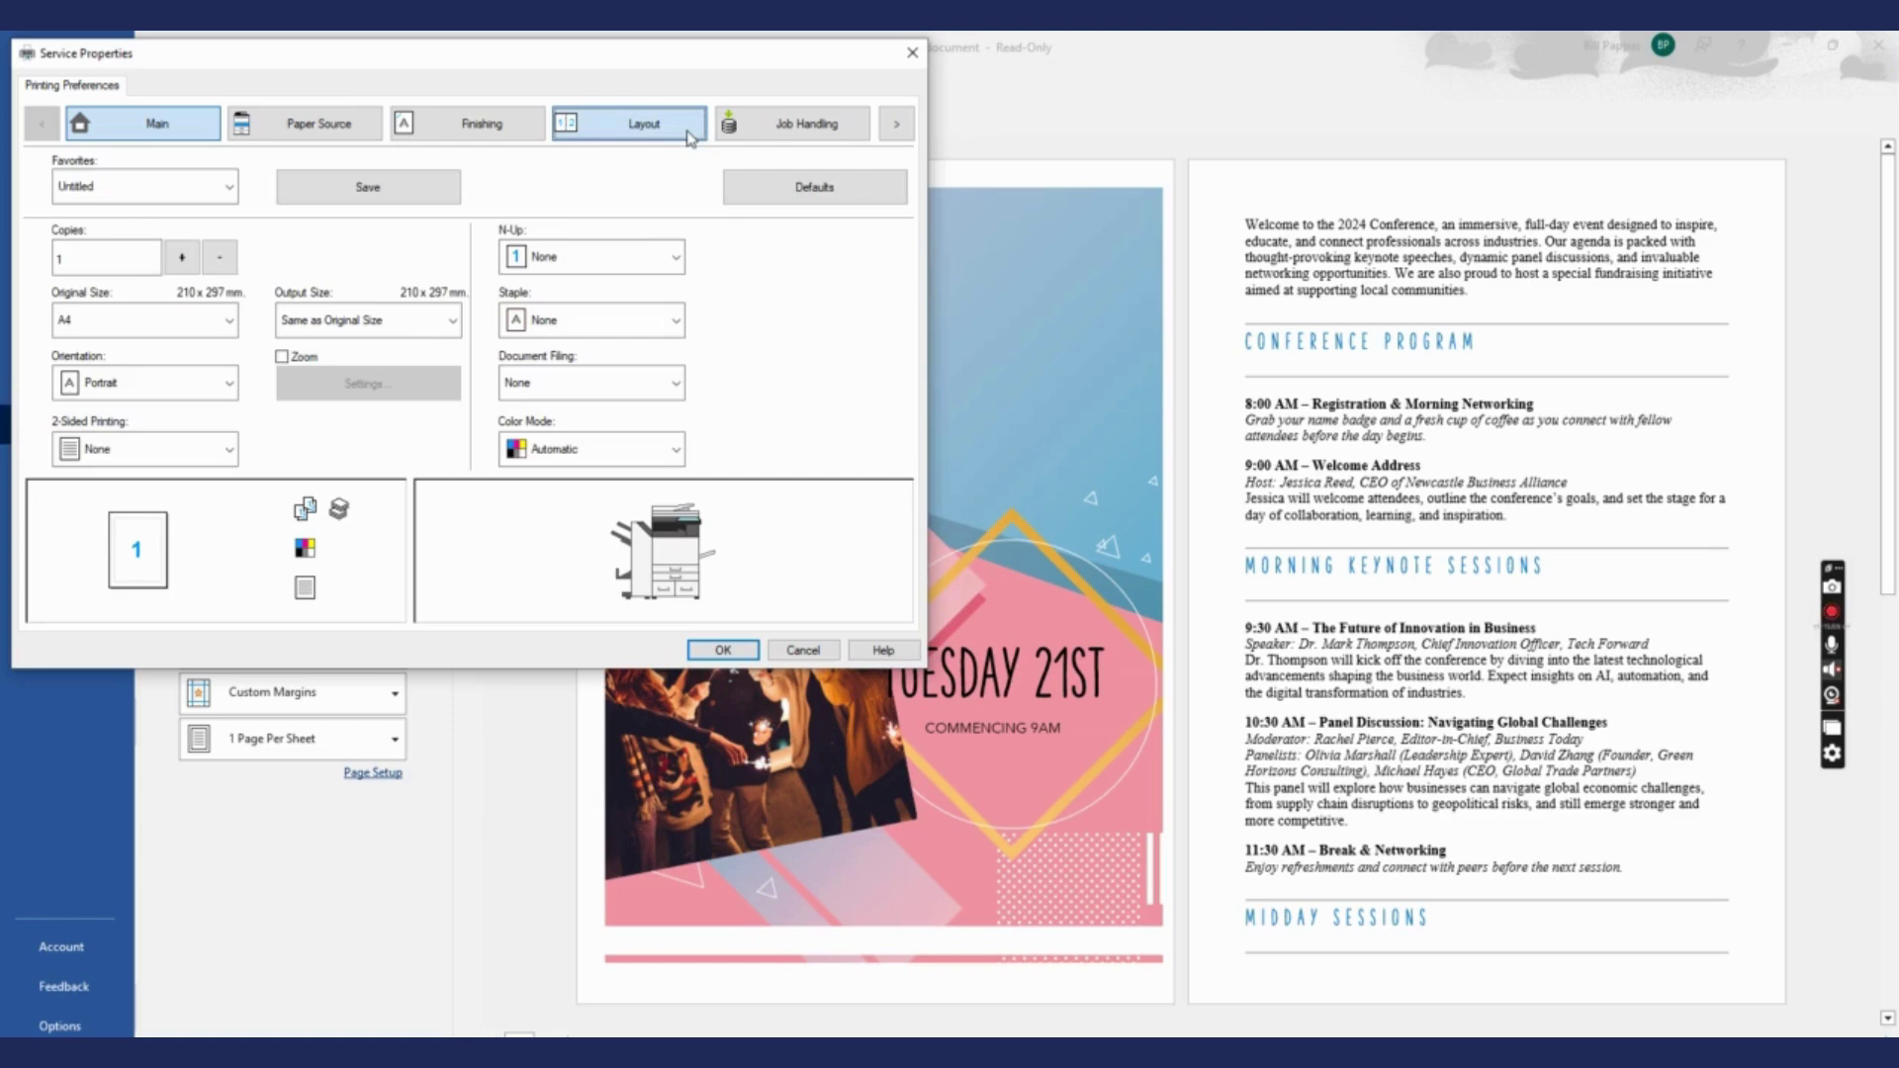
pyautogui.click(179, 327)
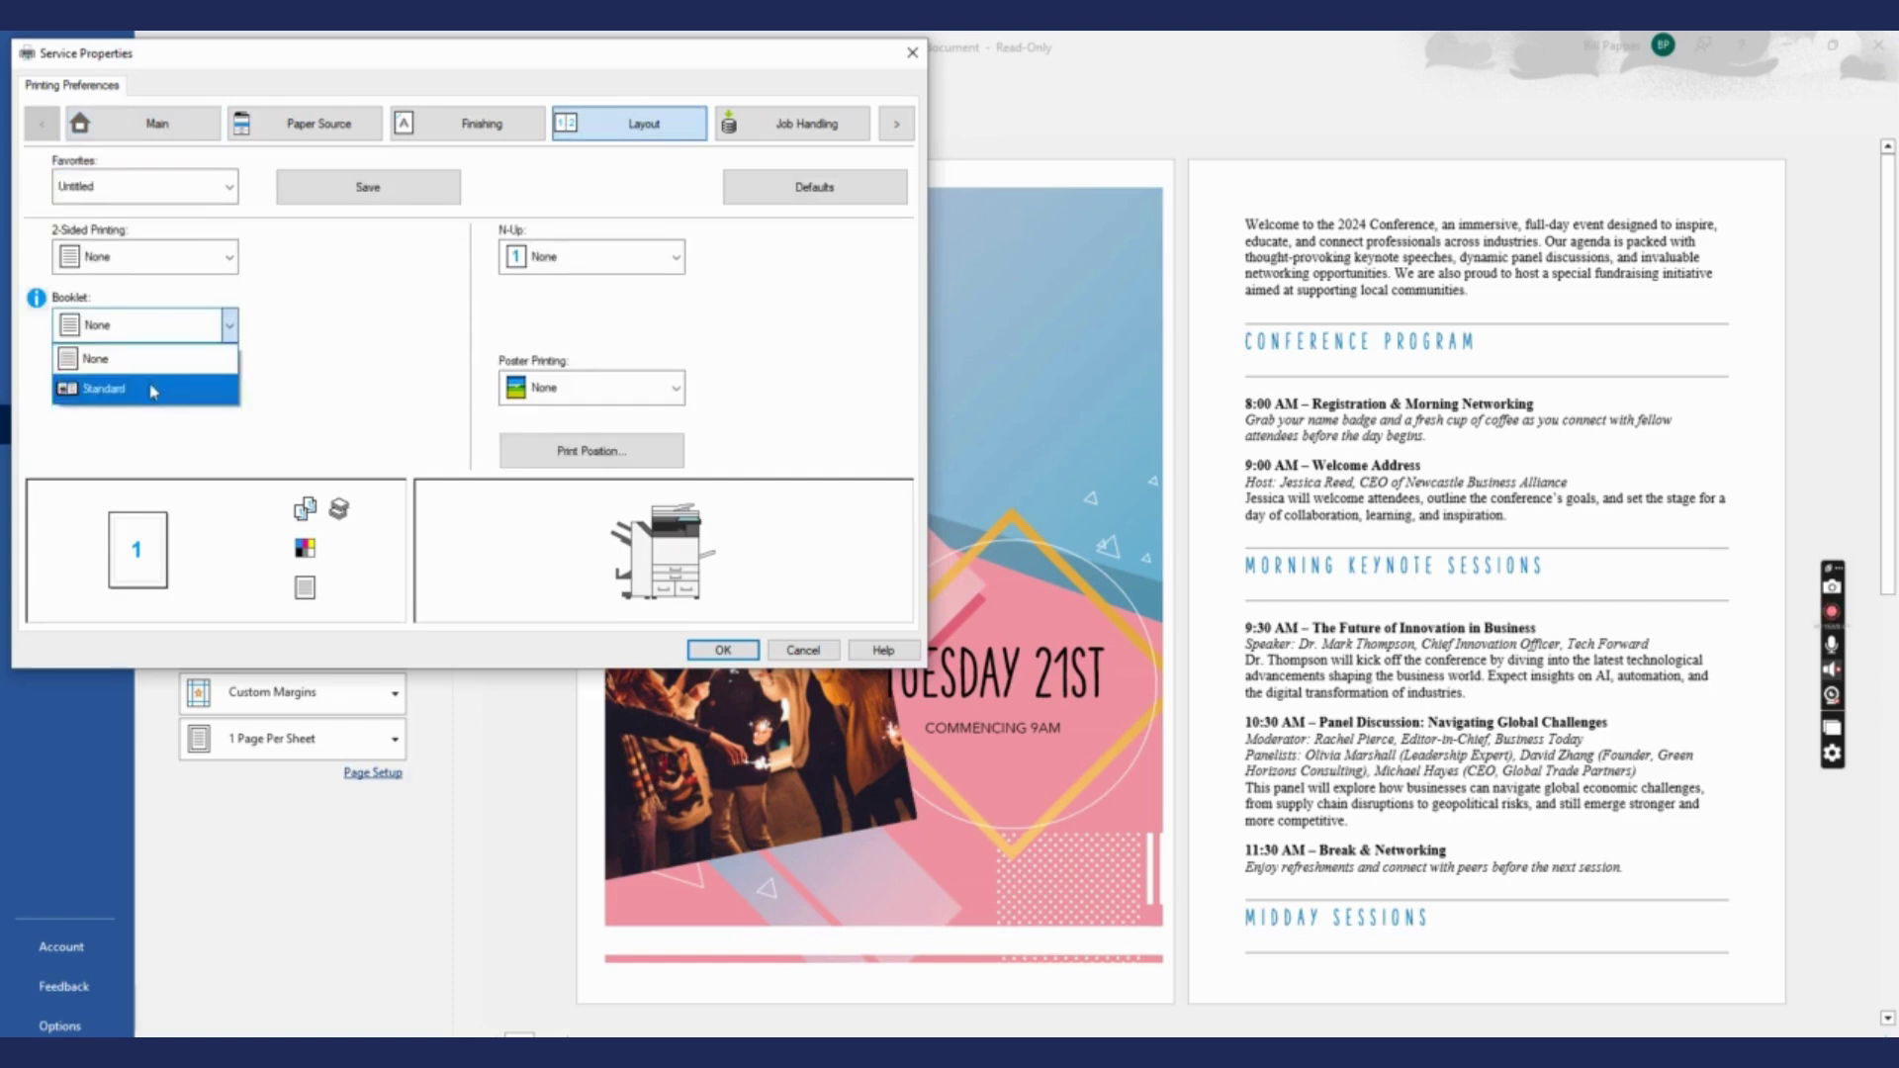
pyautogui.click(154, 390)
pyautogui.click(304, 331)
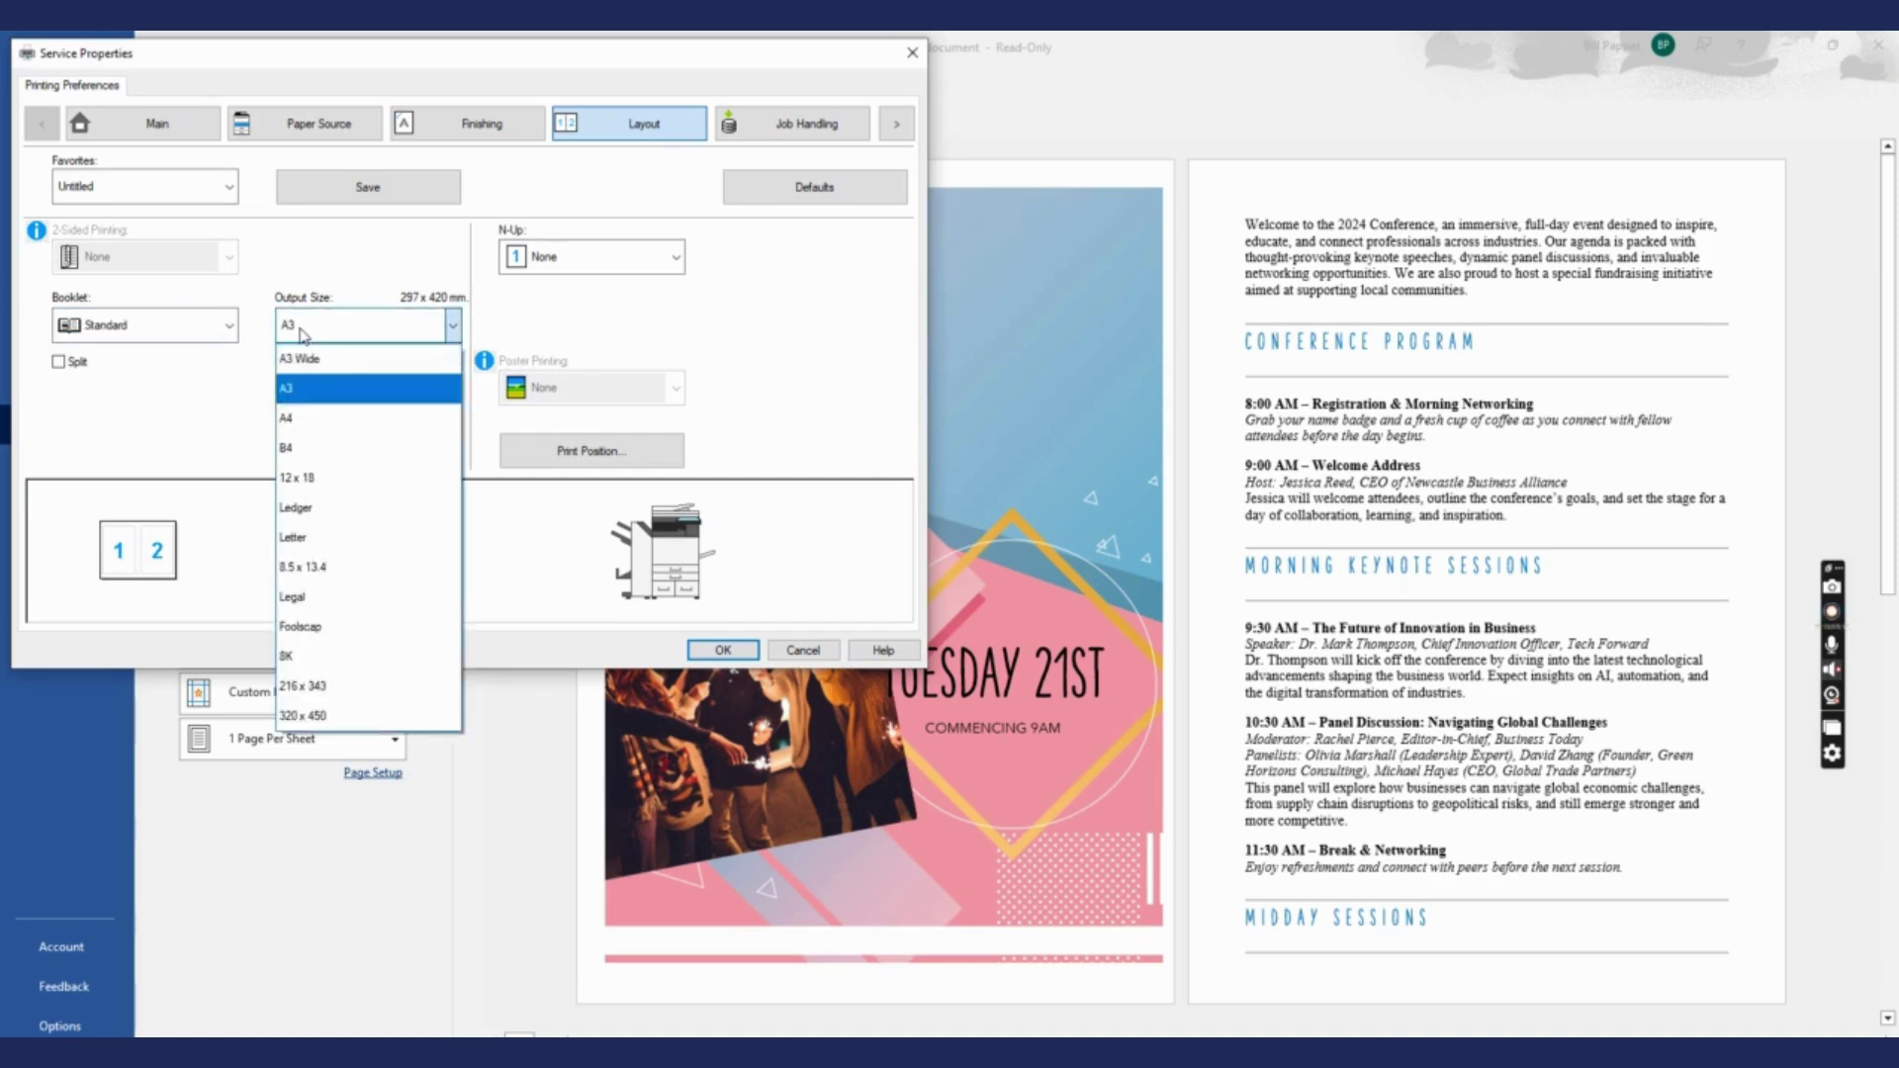
pyautogui.click(305, 417)
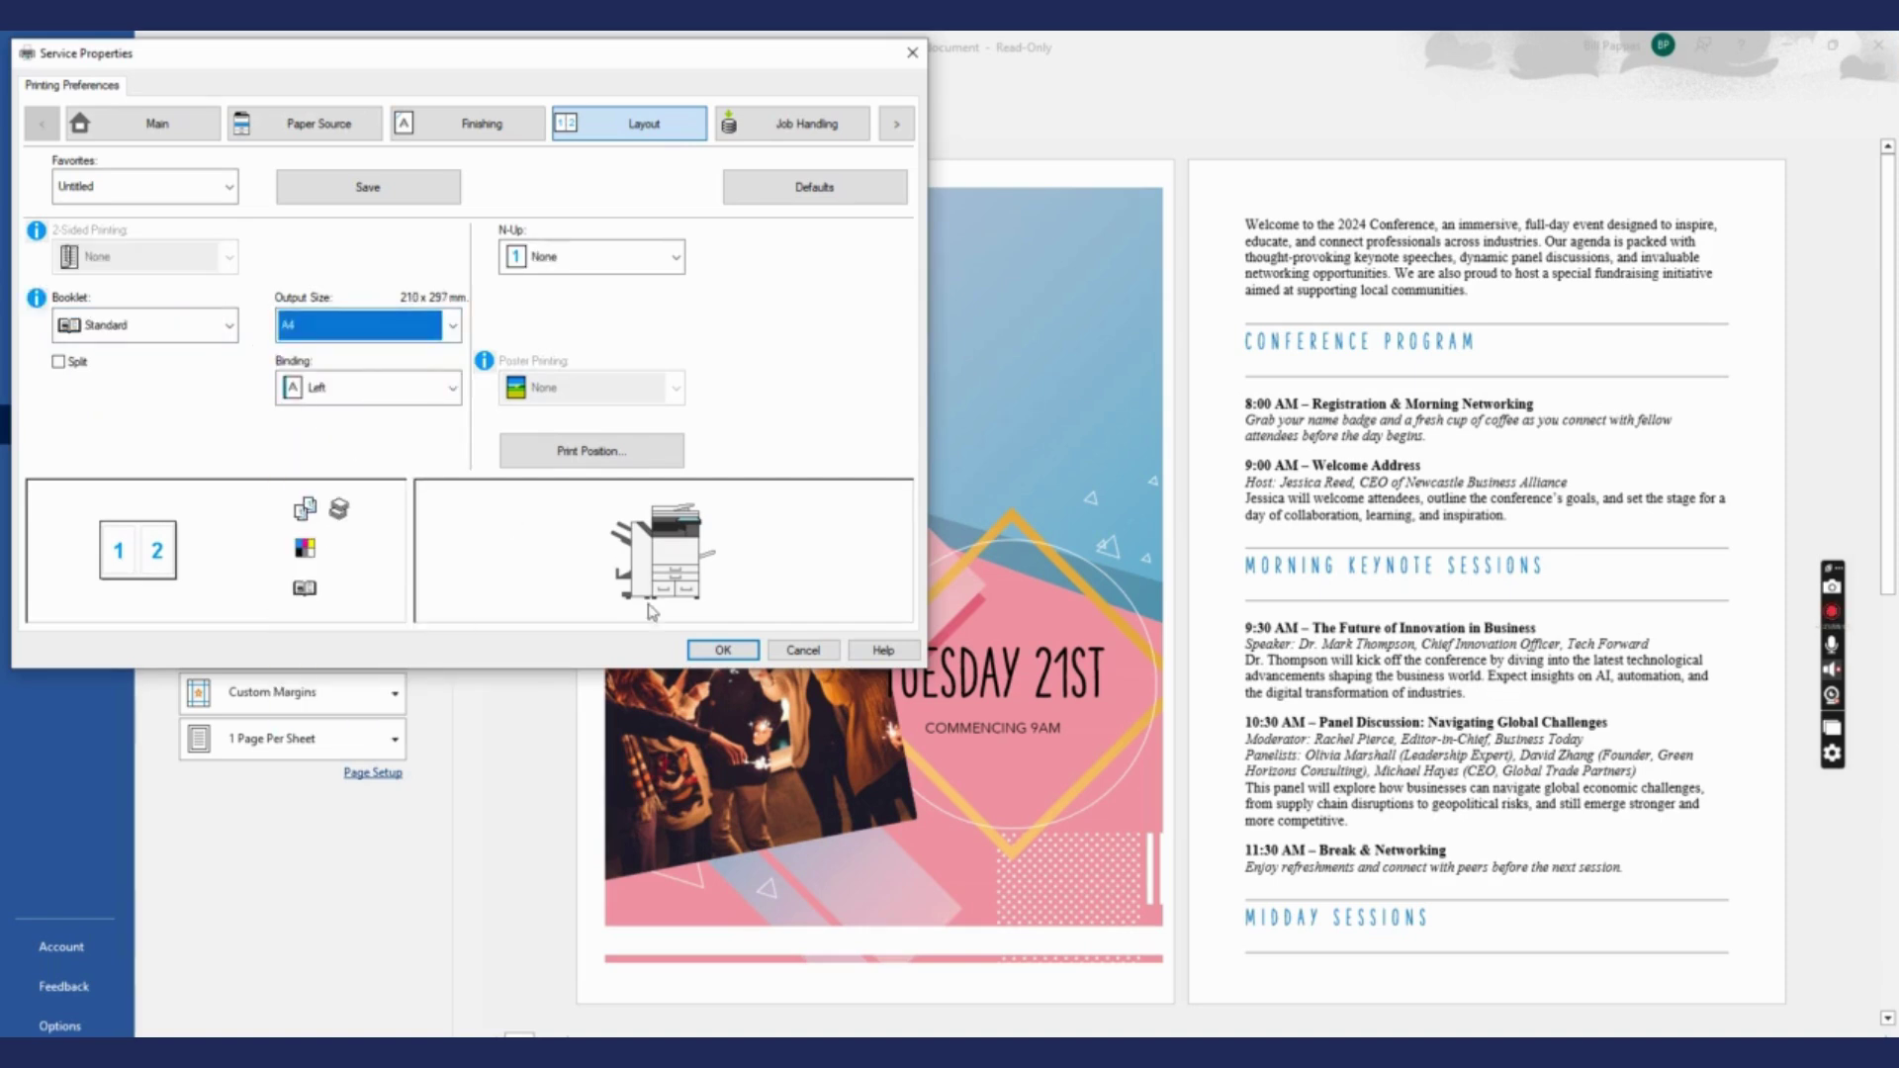
# Set stapling to Saddle Stitch and confirm the printer settings
pyautogui.click(190, 129)
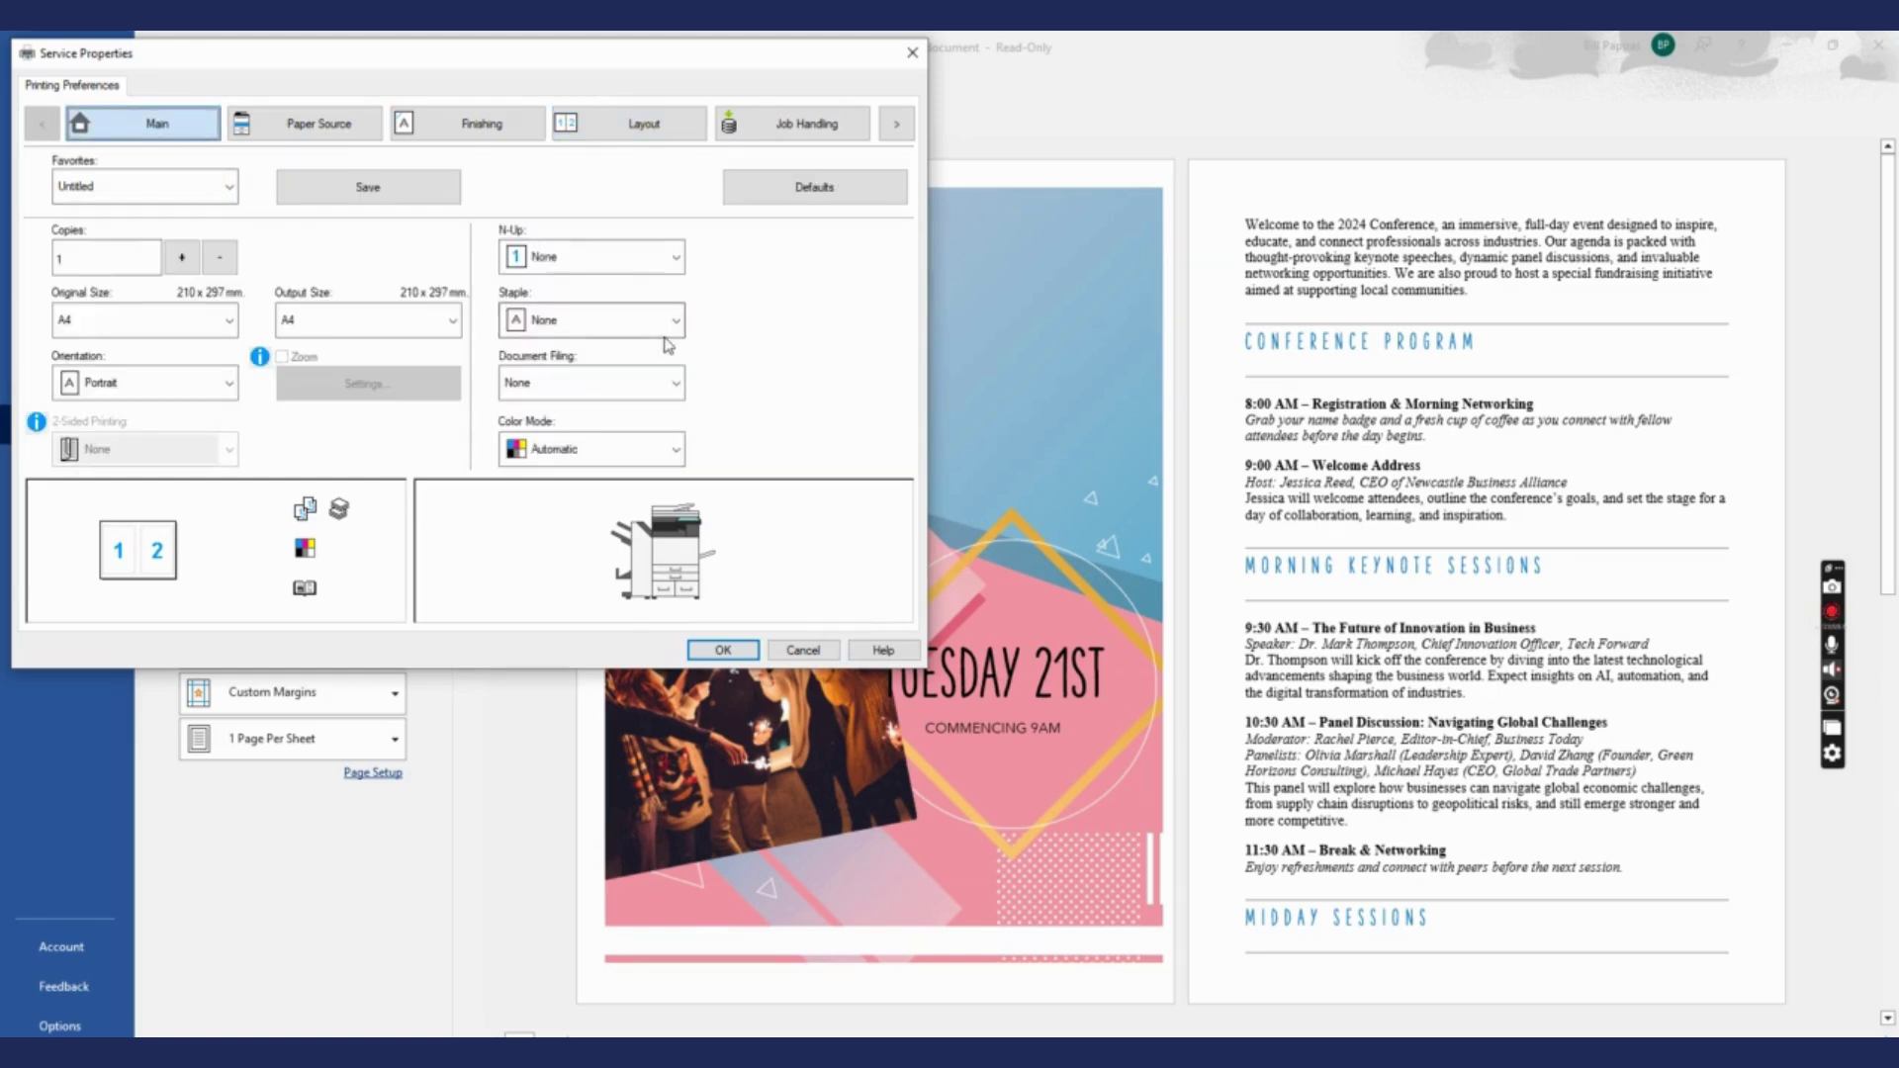
pyautogui.click(584, 330)
pyautogui.click(566, 443)
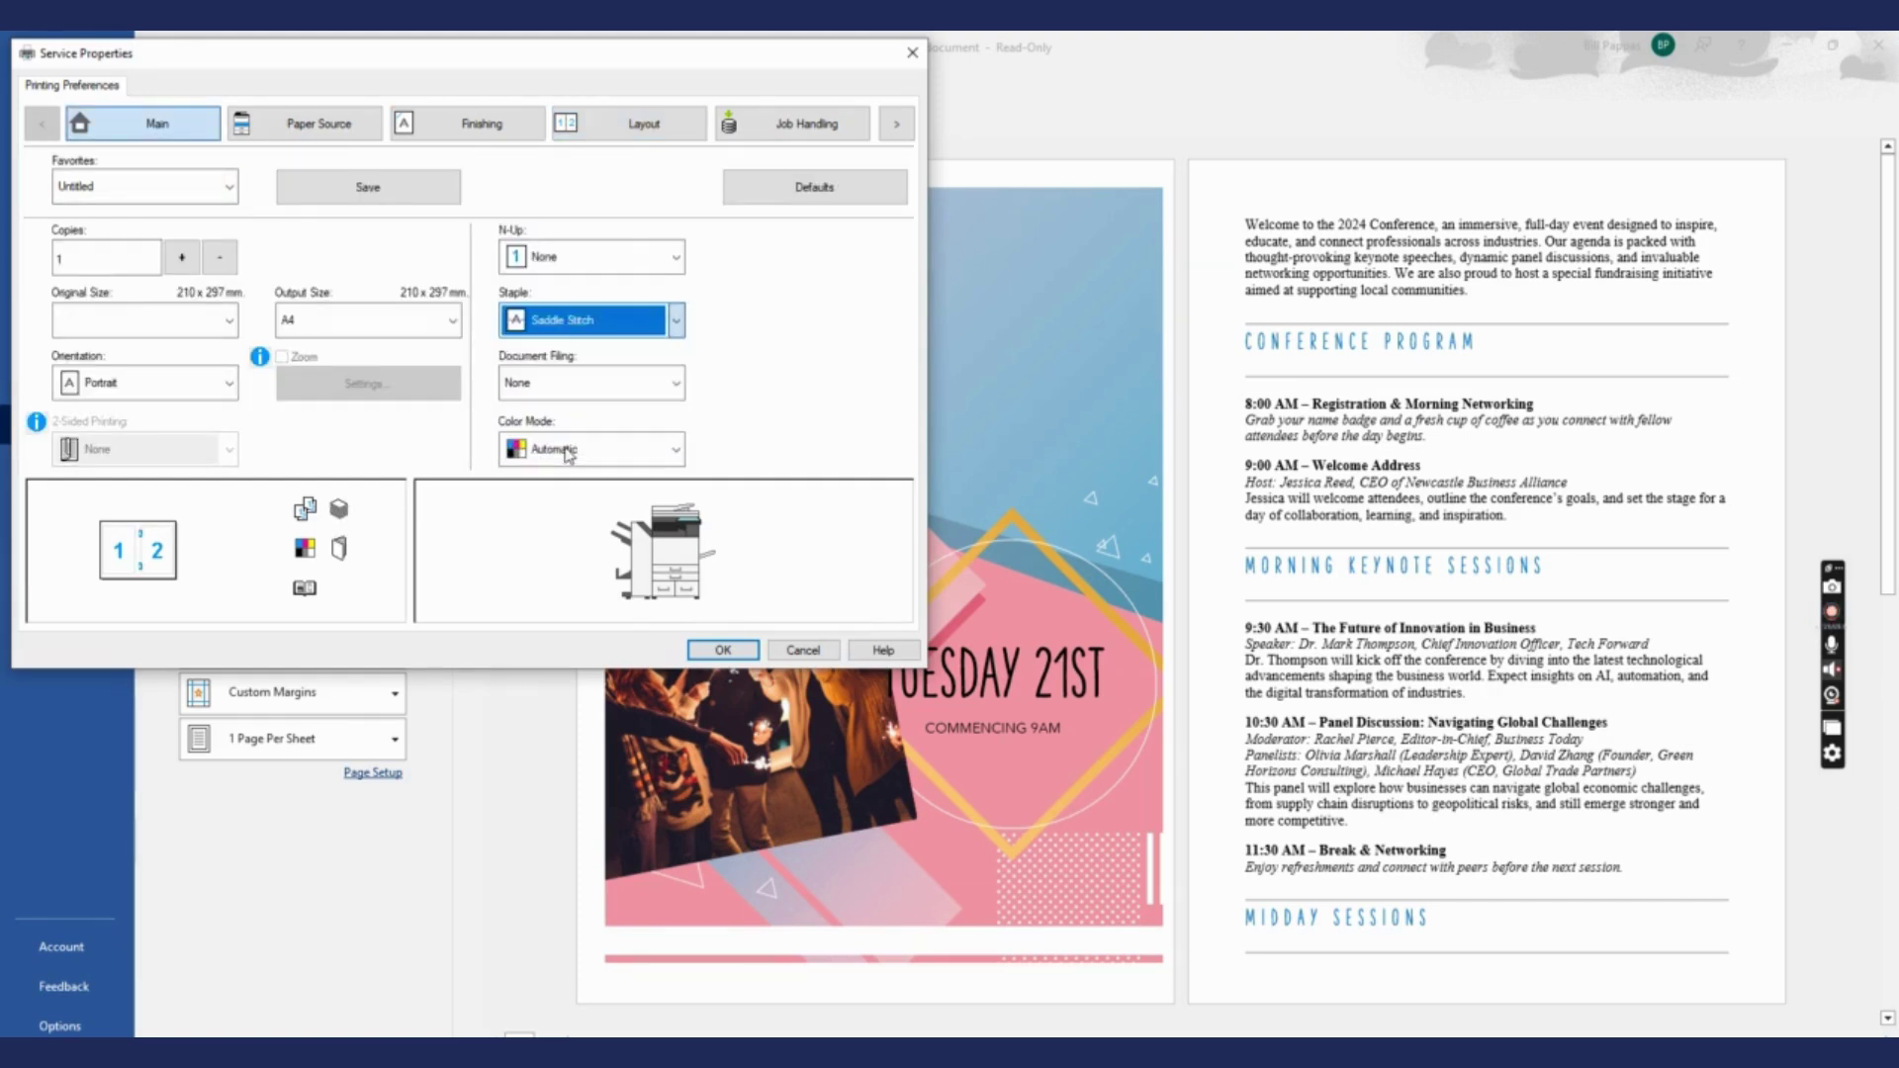
pyautogui.click(718, 651)
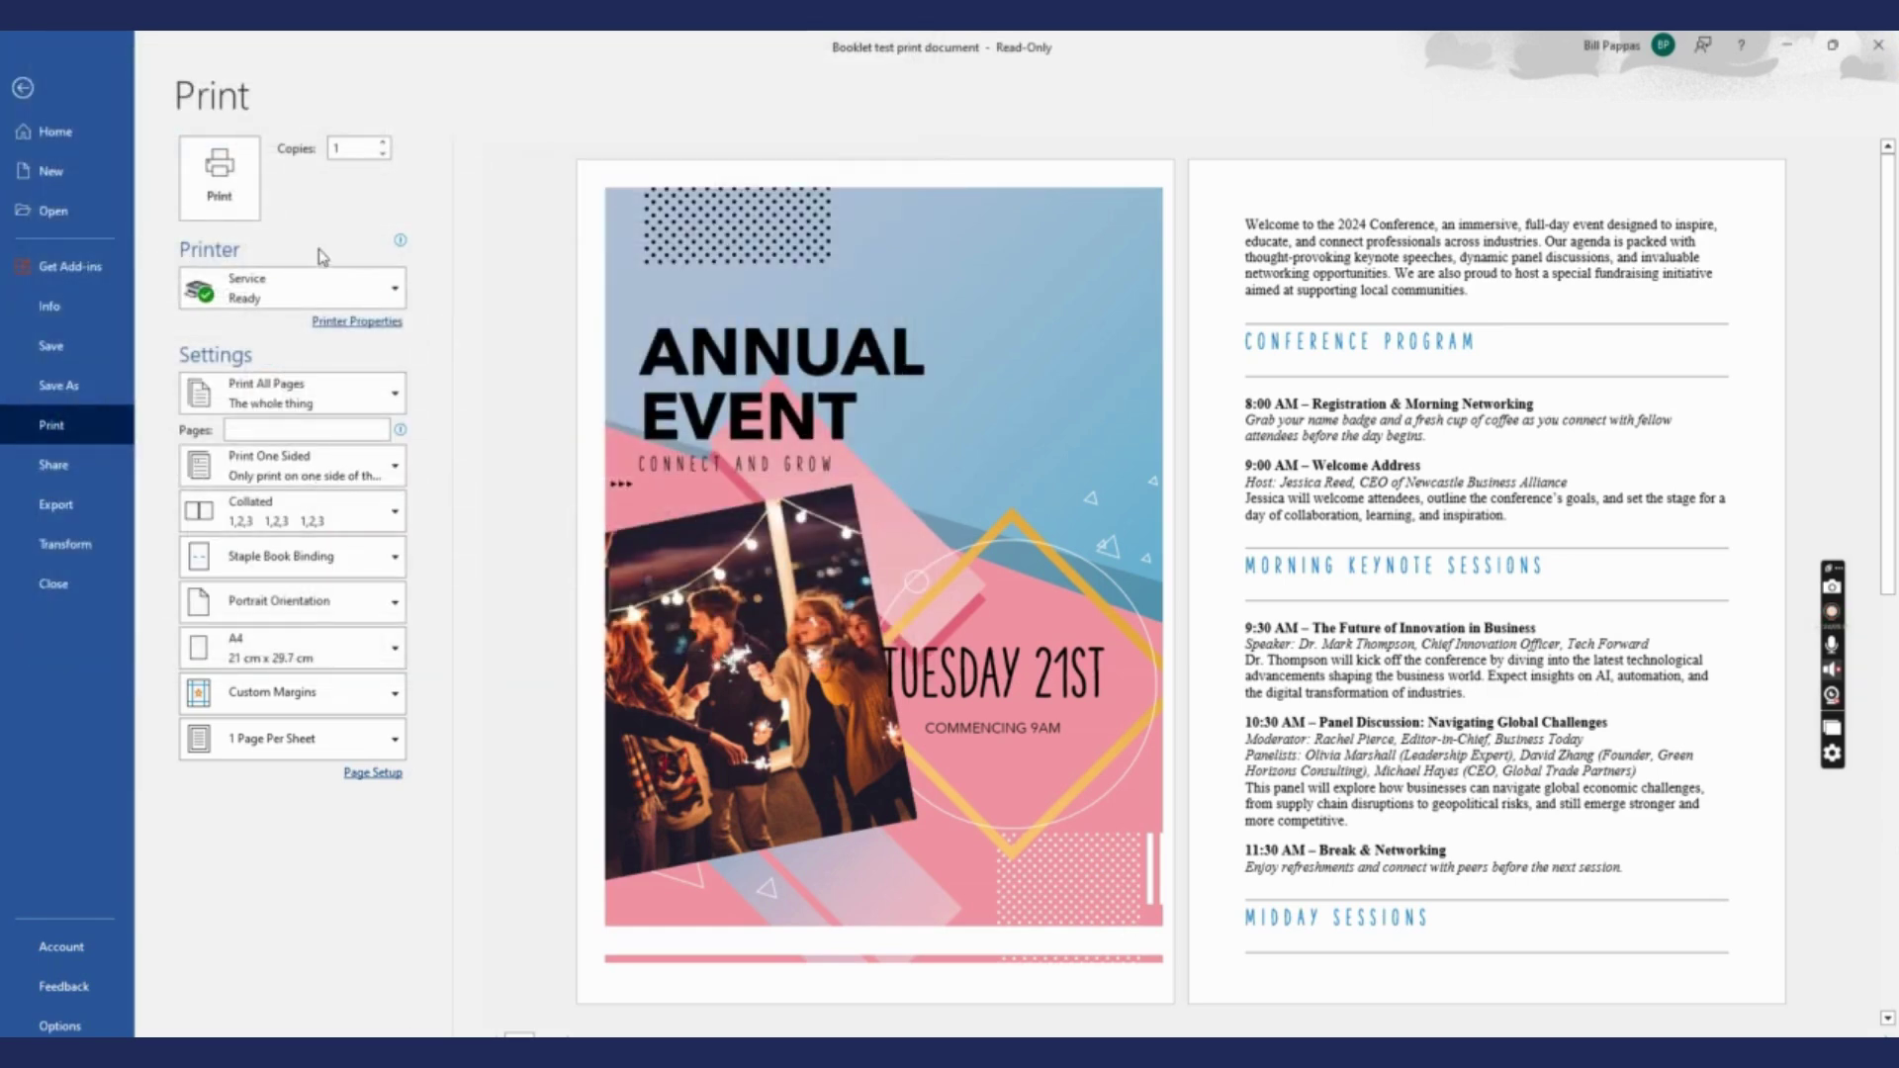
# Print the A4 saddle-stitched event booklet on the Service printer
pyautogui.click(229, 202)
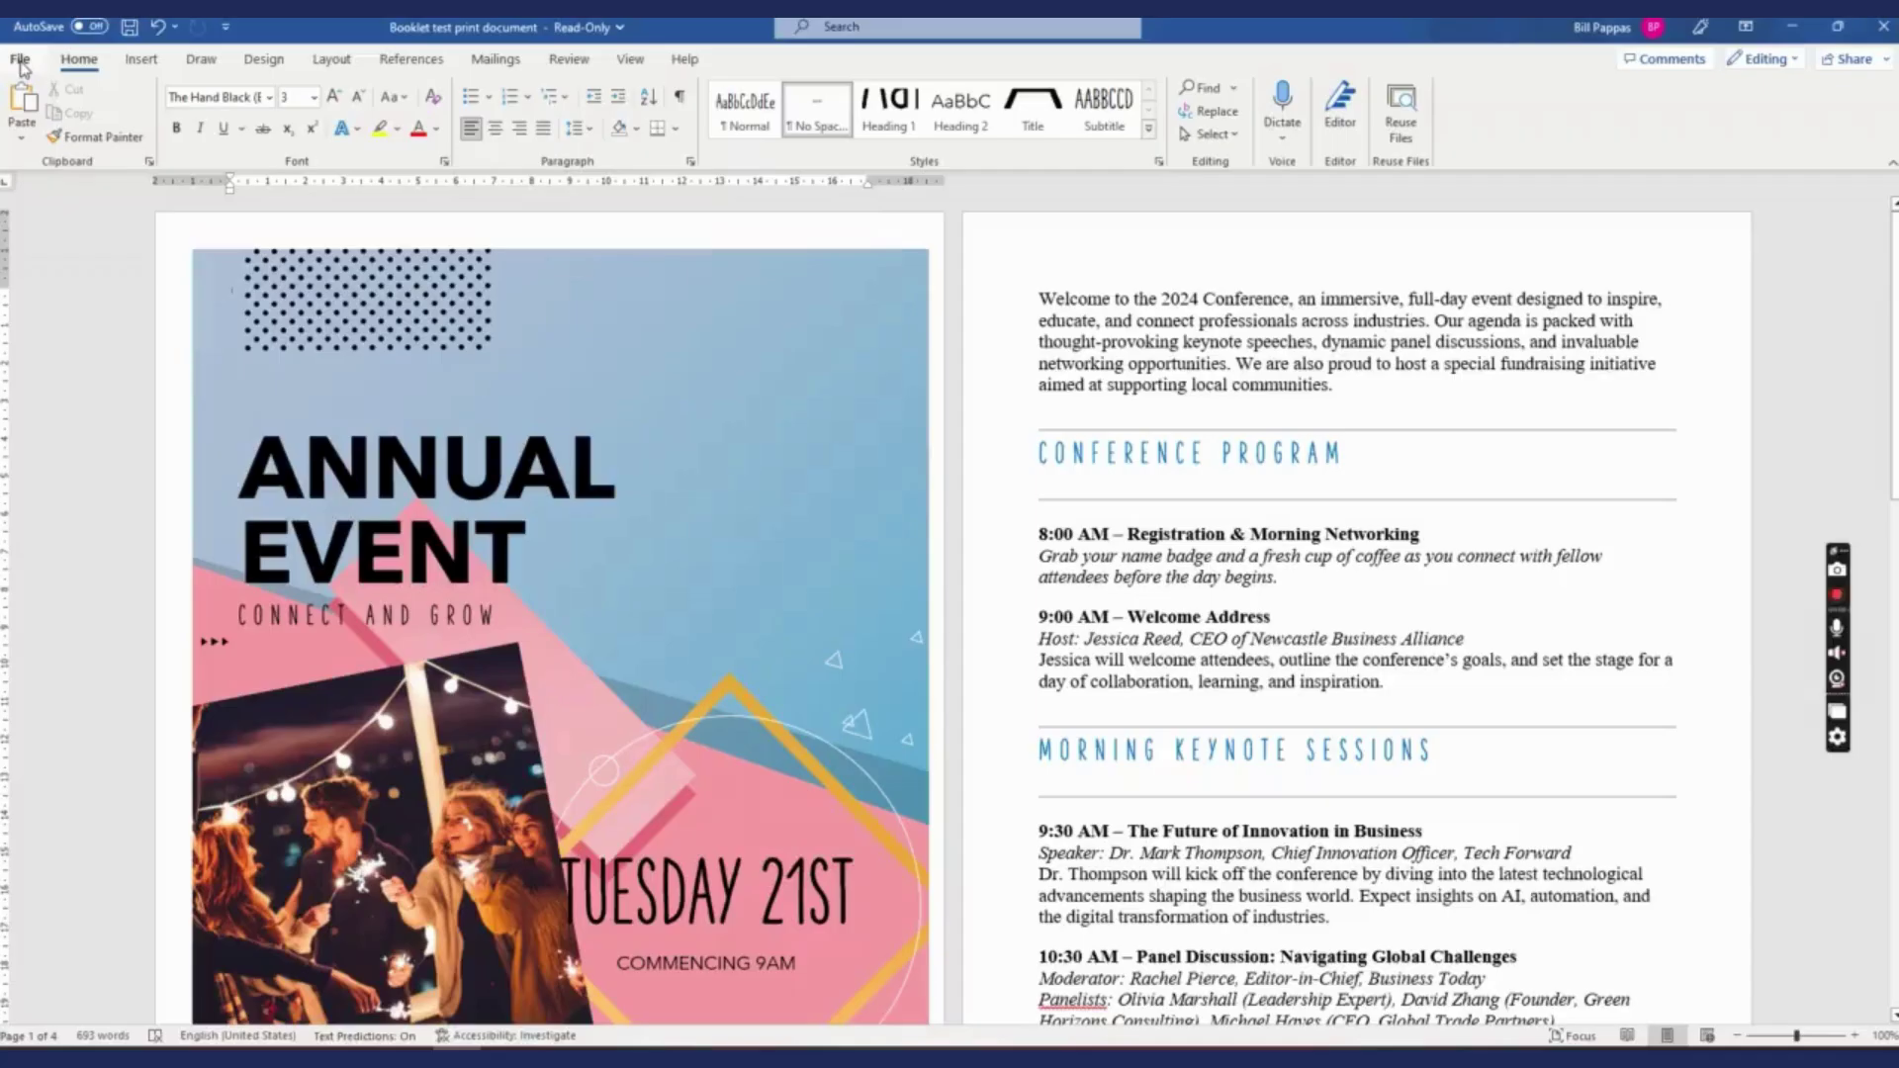
# In the Service printer's properties, turn off two-sided printing
pyautogui.click(20, 61)
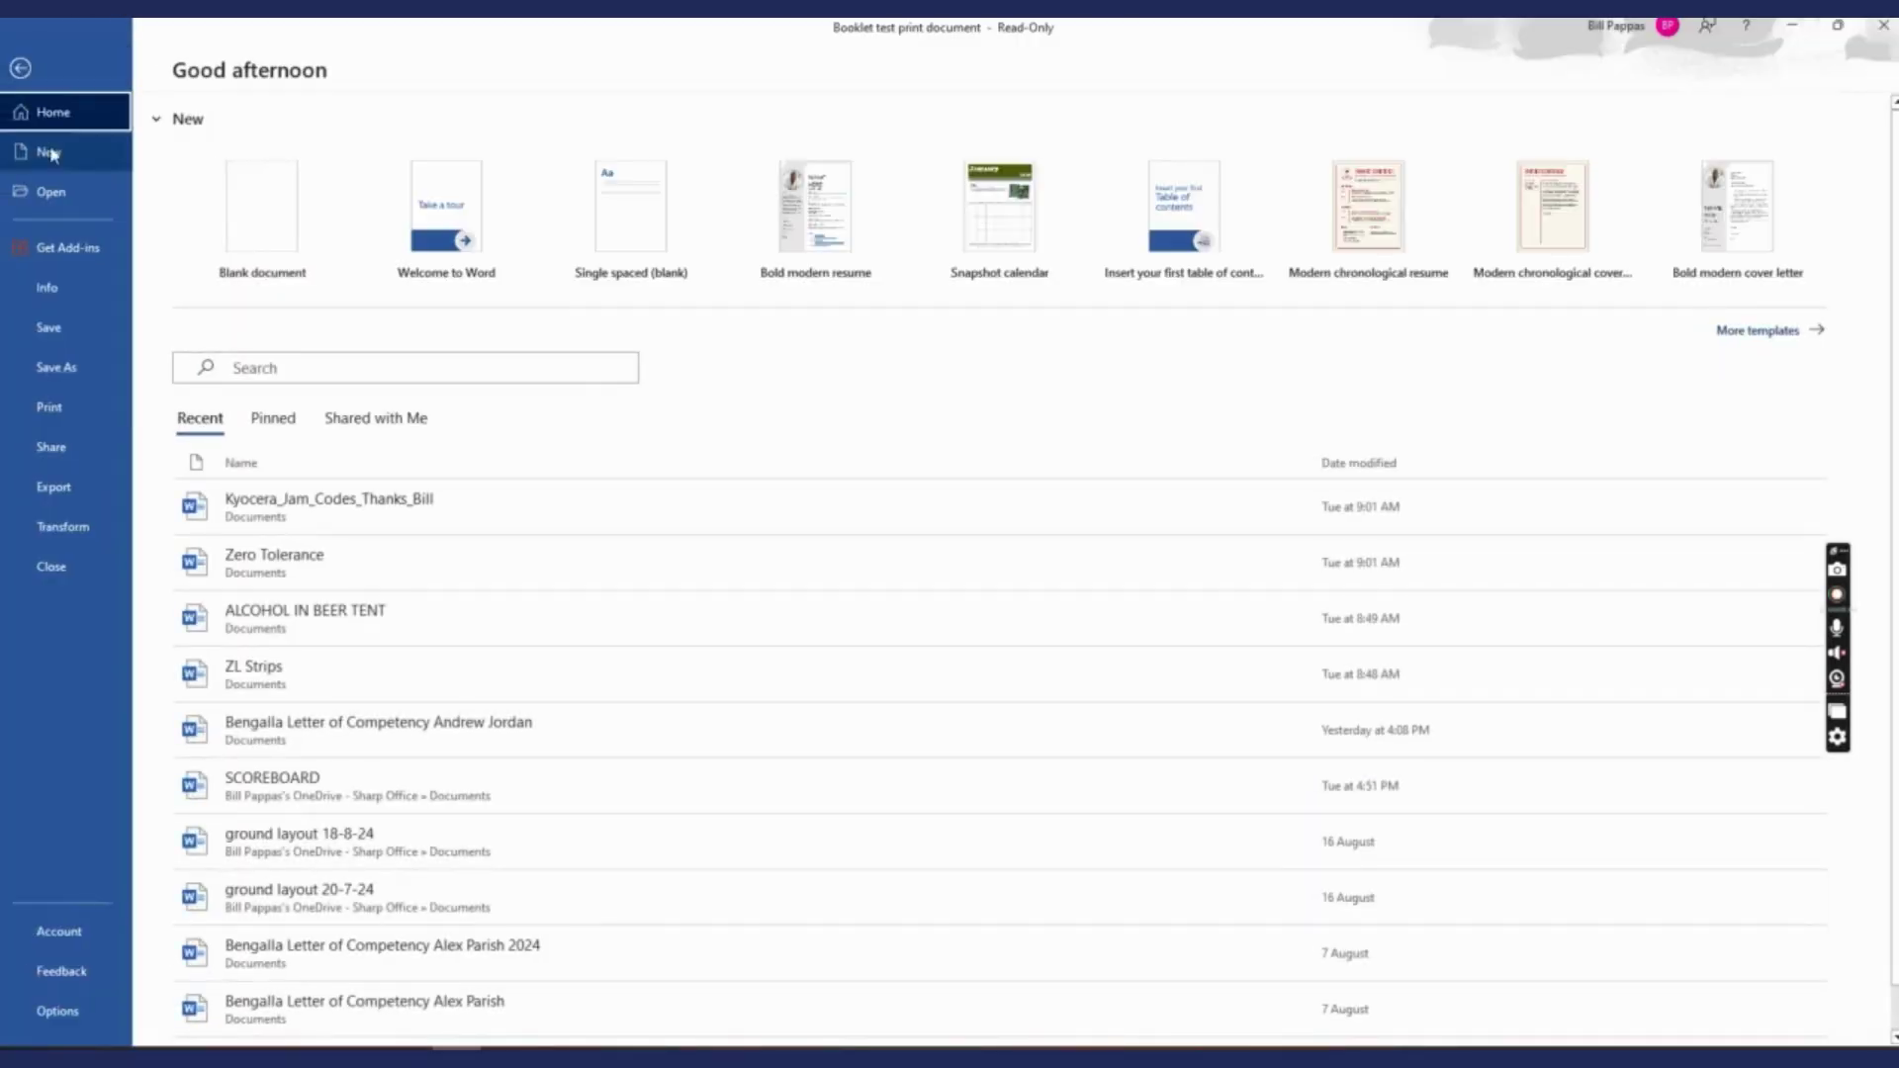
pyautogui.click(103, 424)
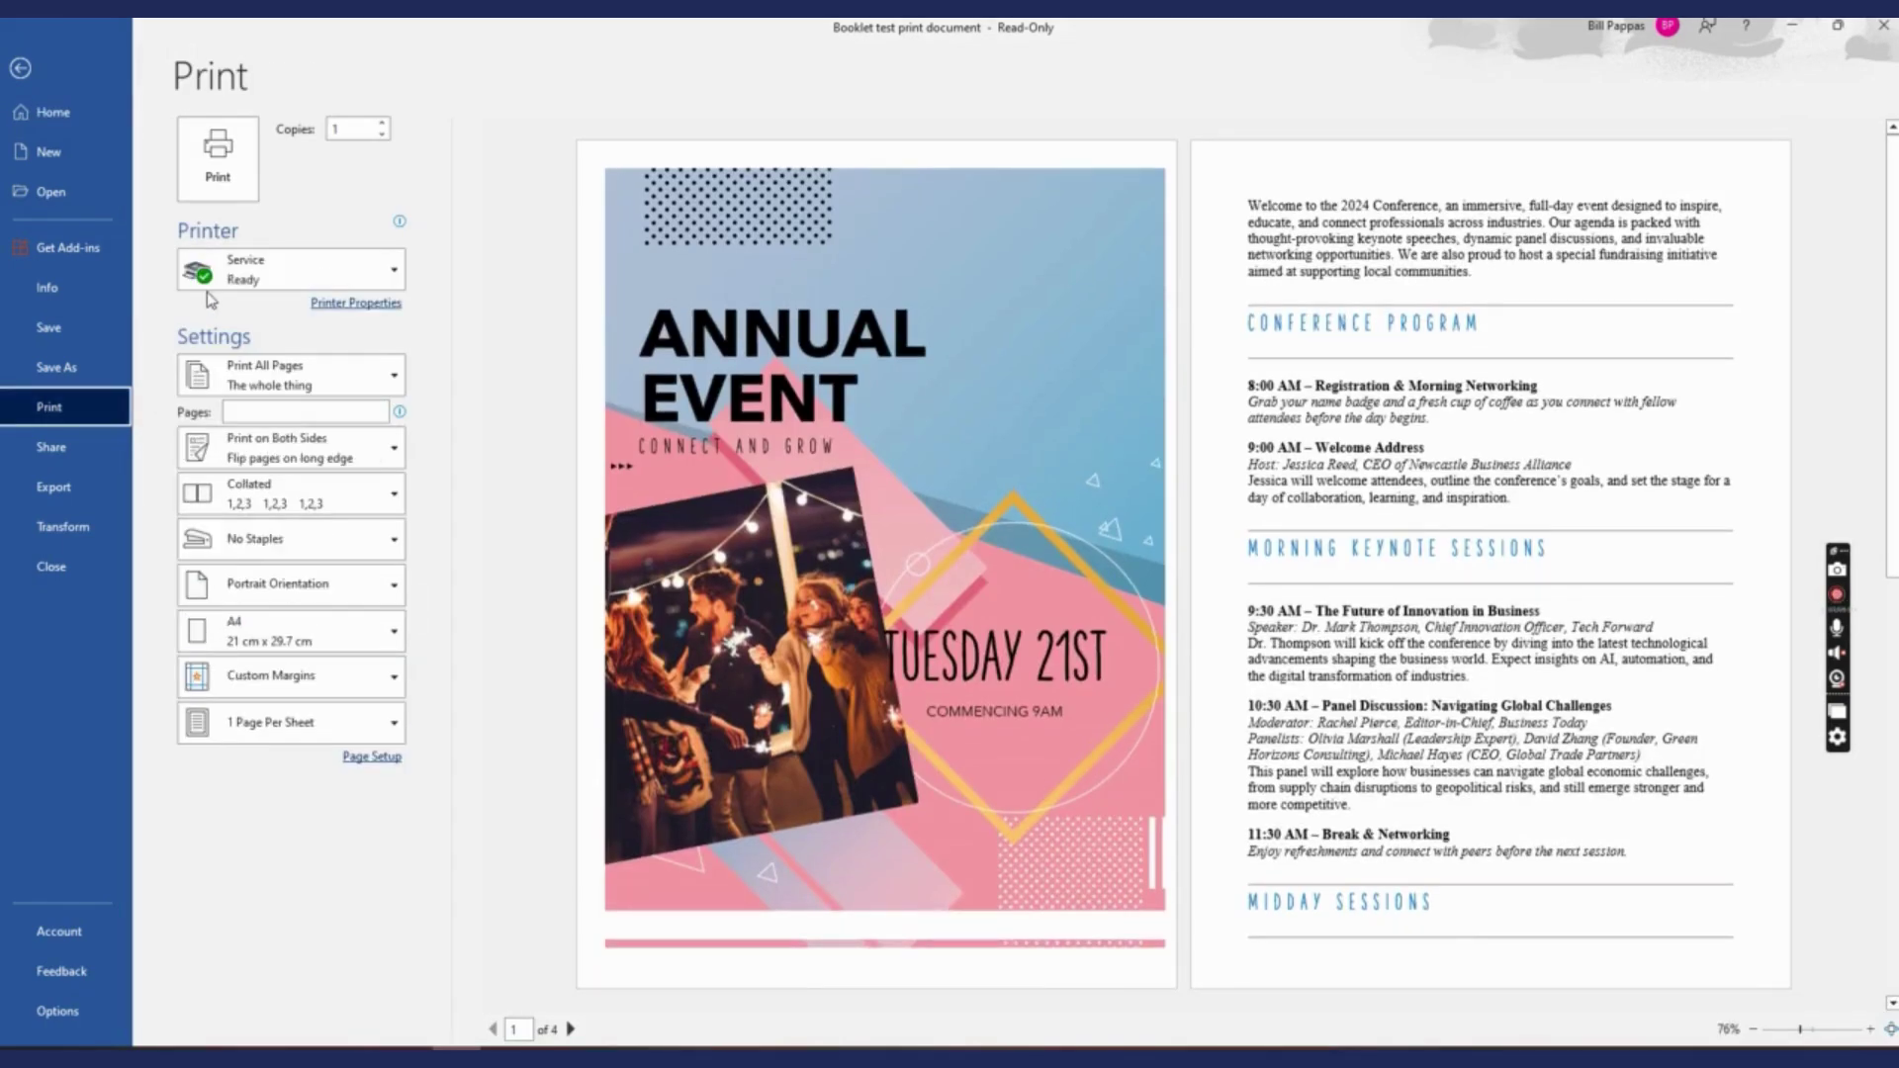
pyautogui.click(344, 309)
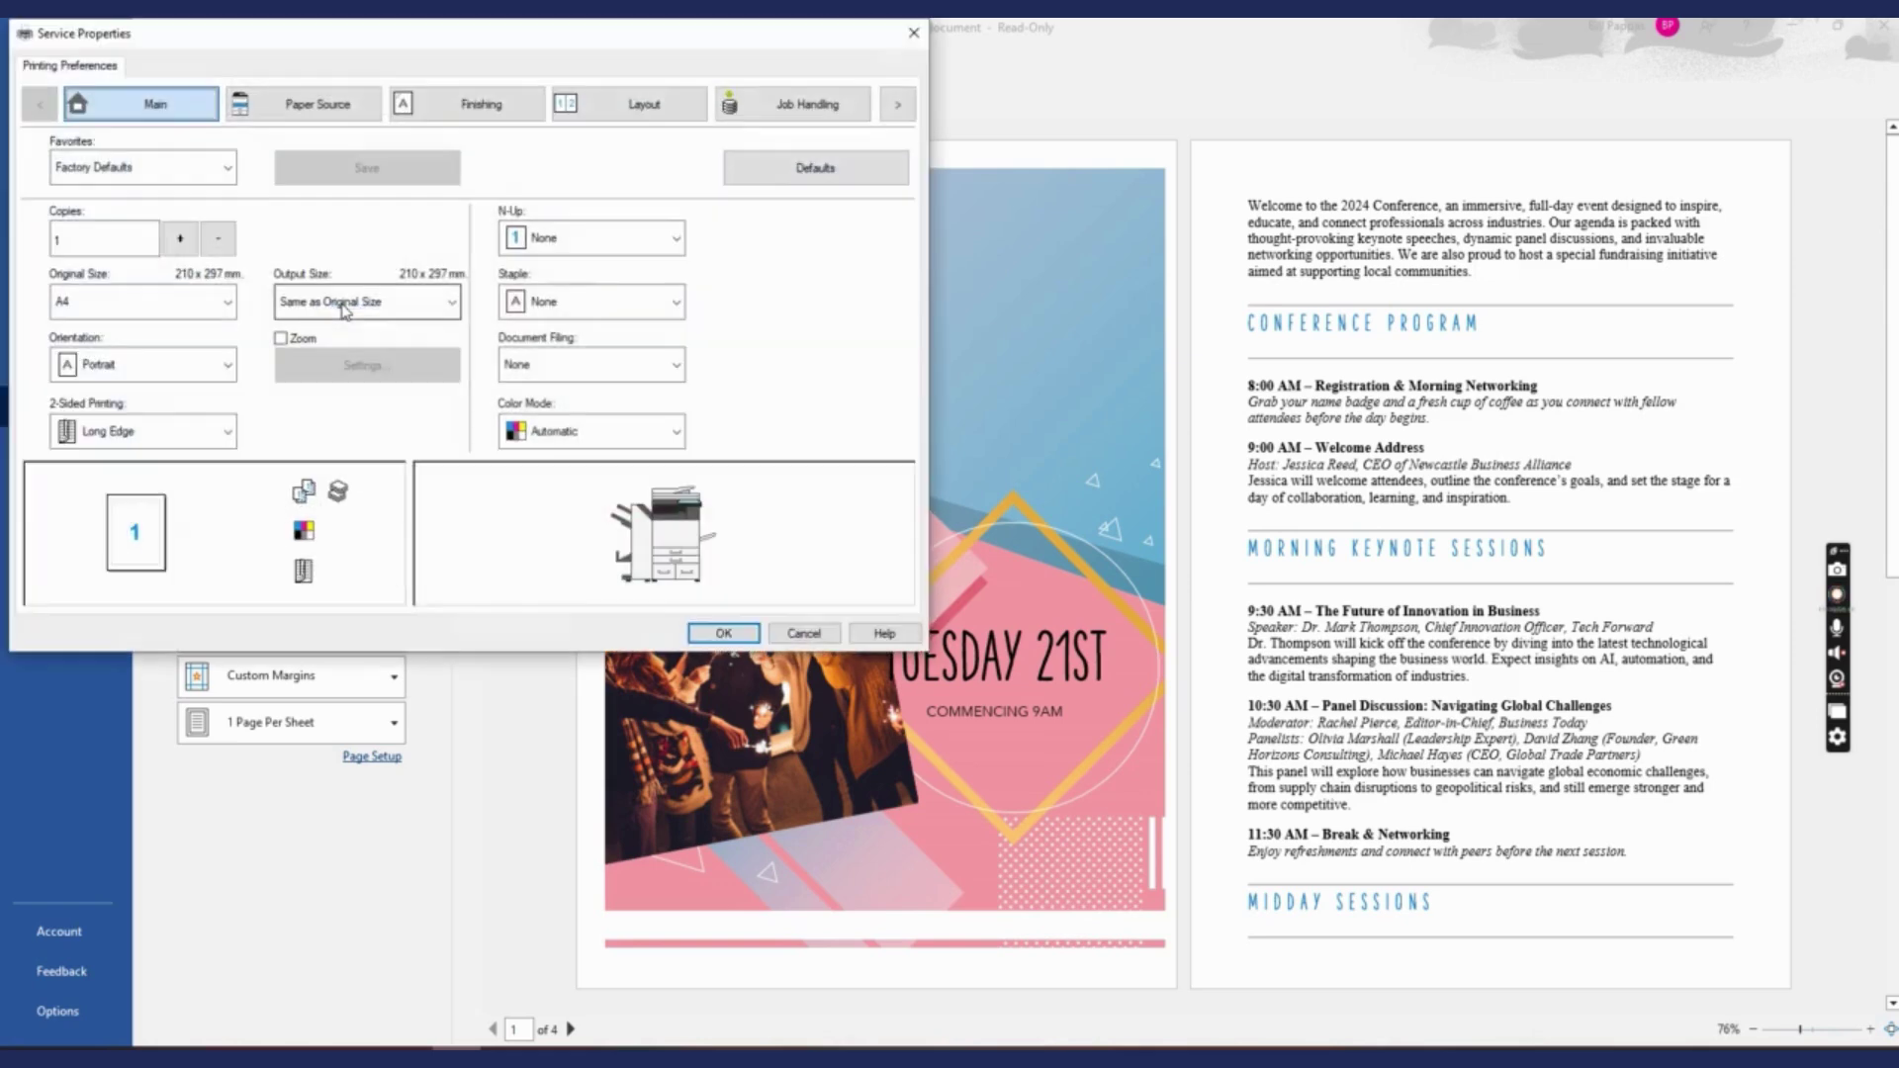
pyautogui.click(227, 431)
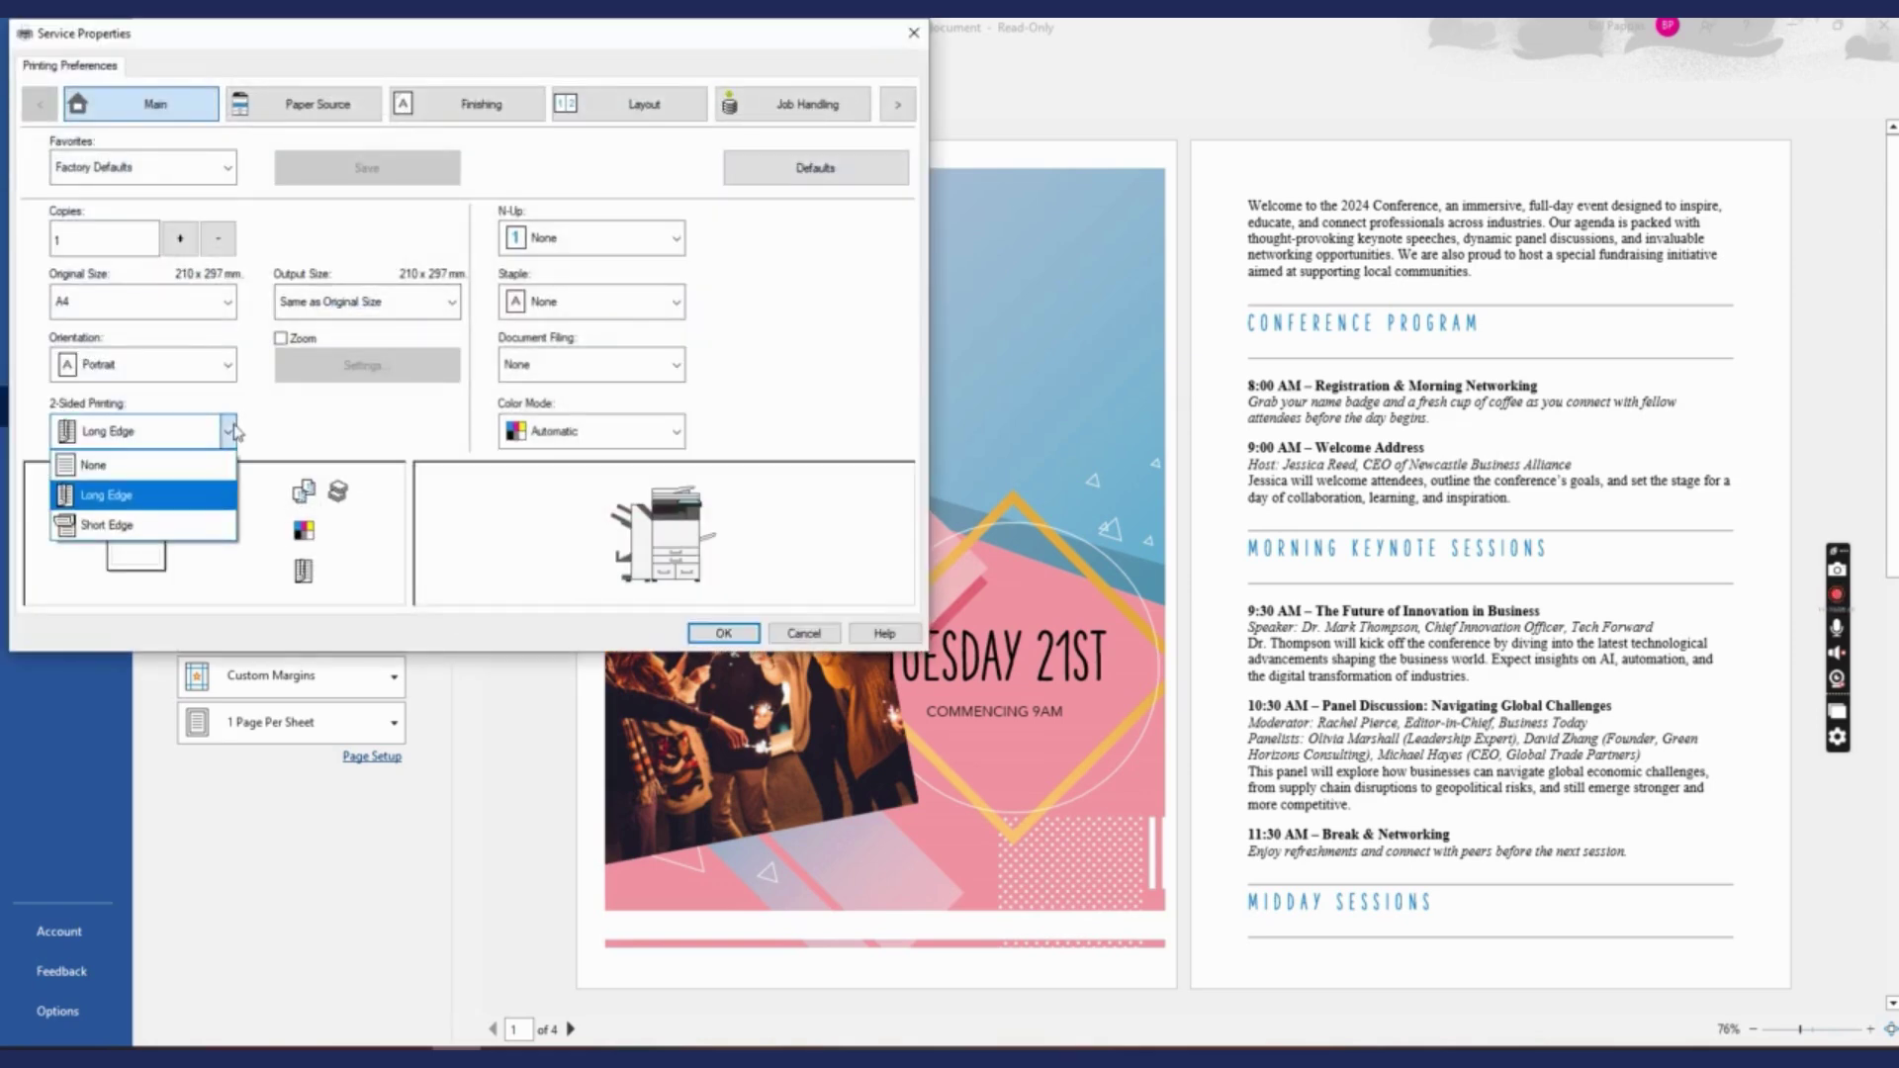
pyautogui.click(201, 468)
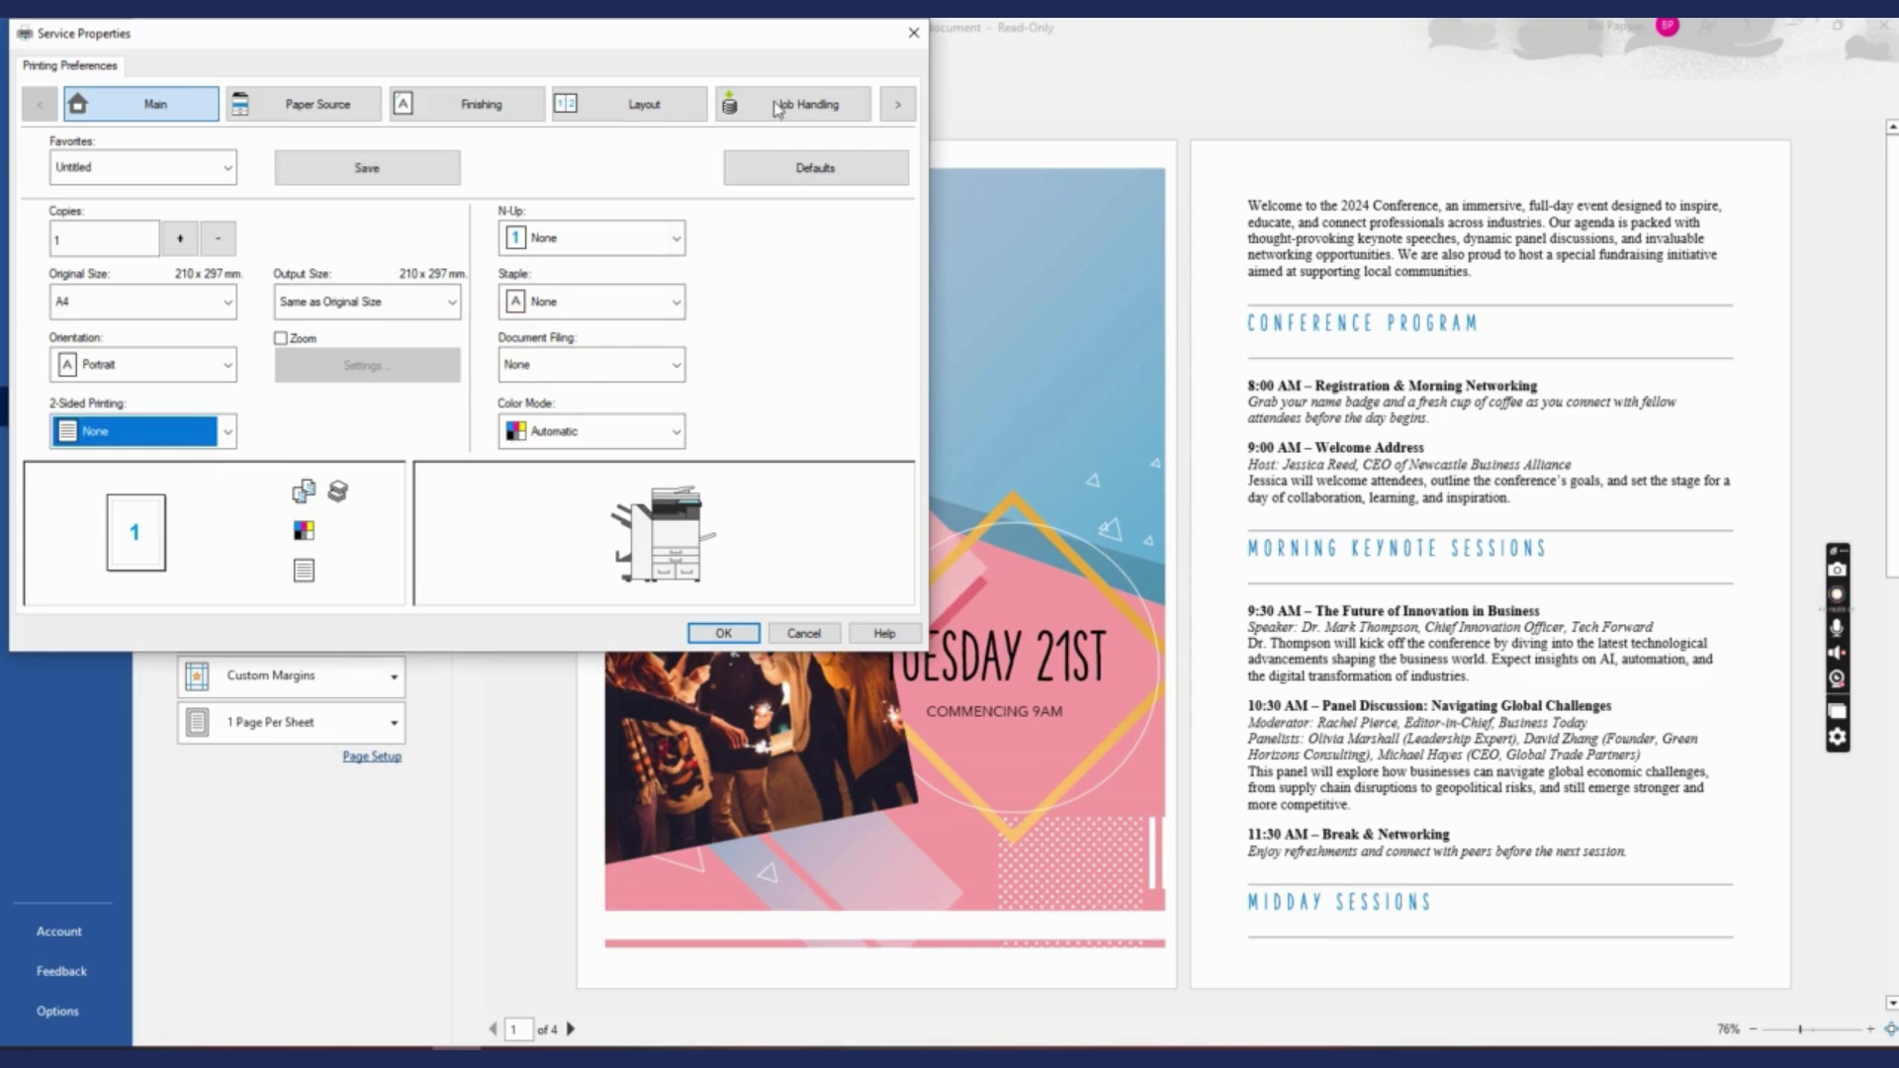
# Make the job a Standard A3 booklet with Saddle Stitch stapling and confirm
pyautogui.click(648, 109)
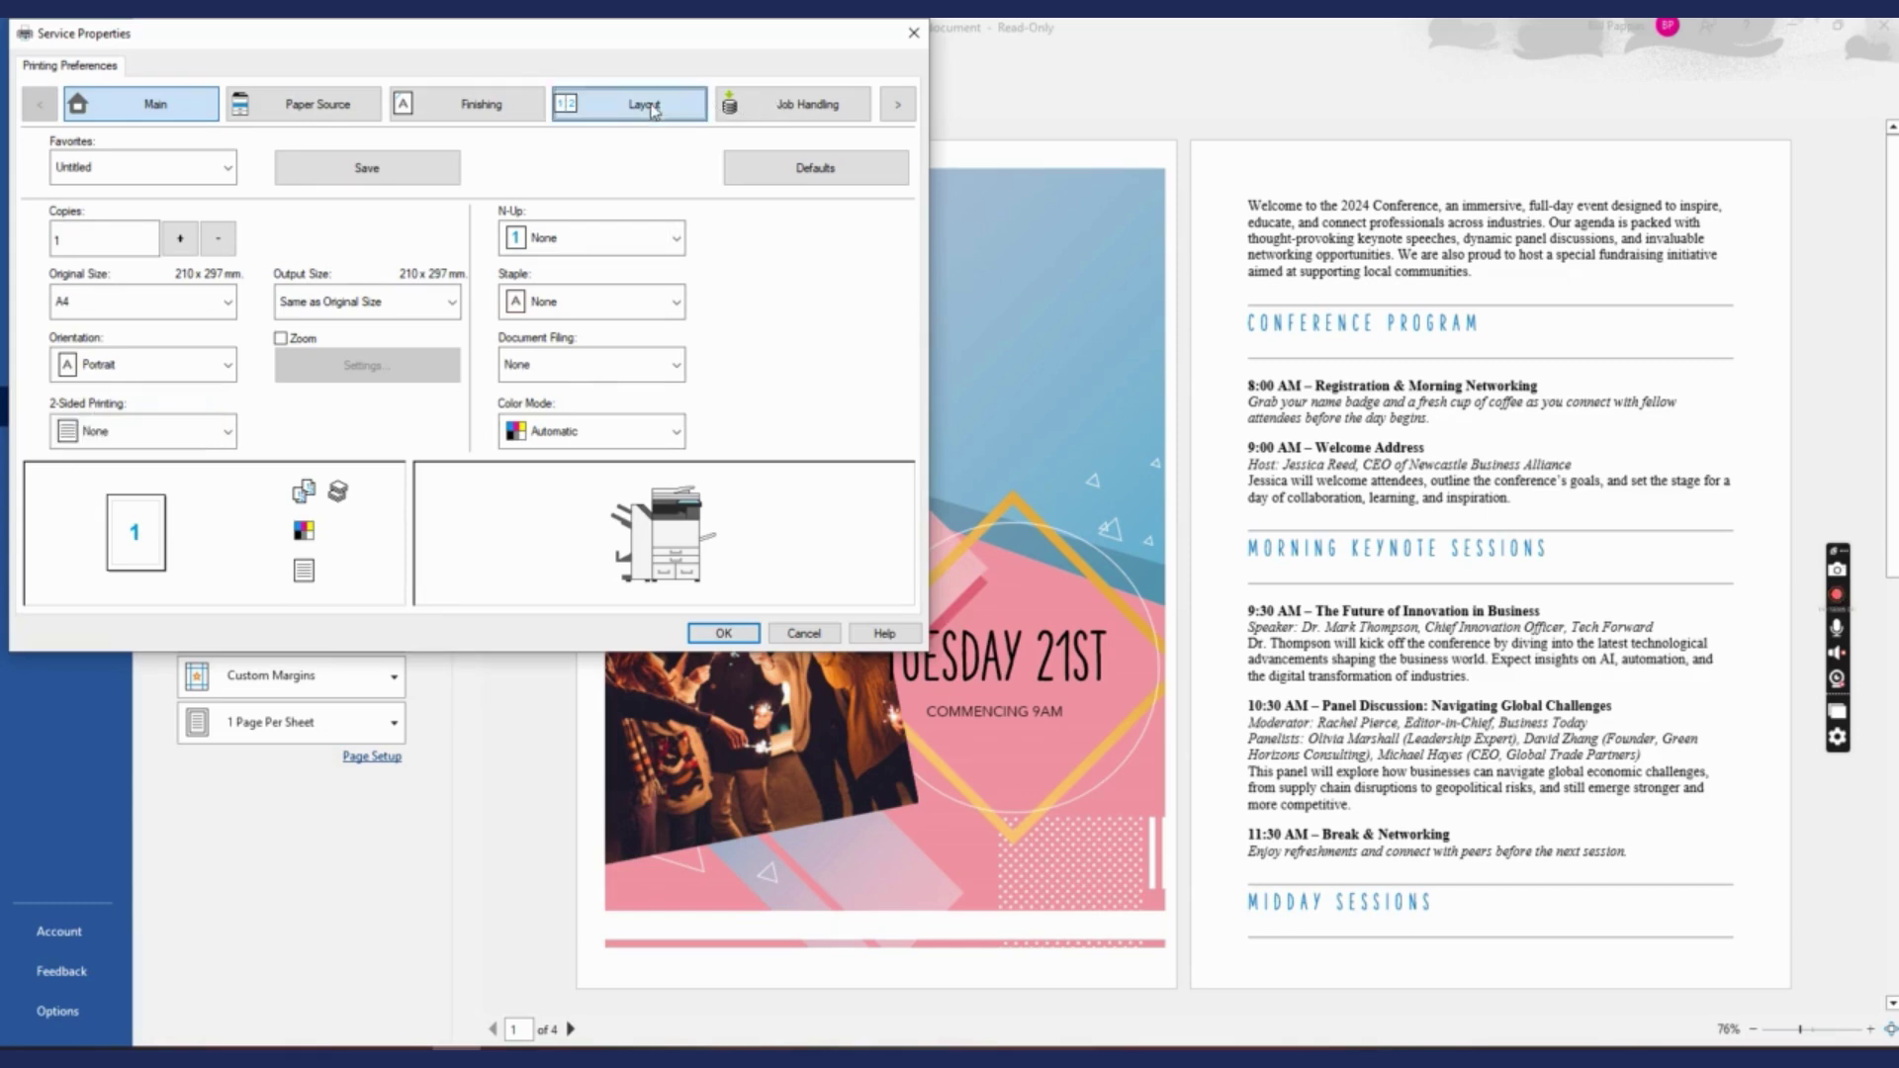
pyautogui.click(202, 305)
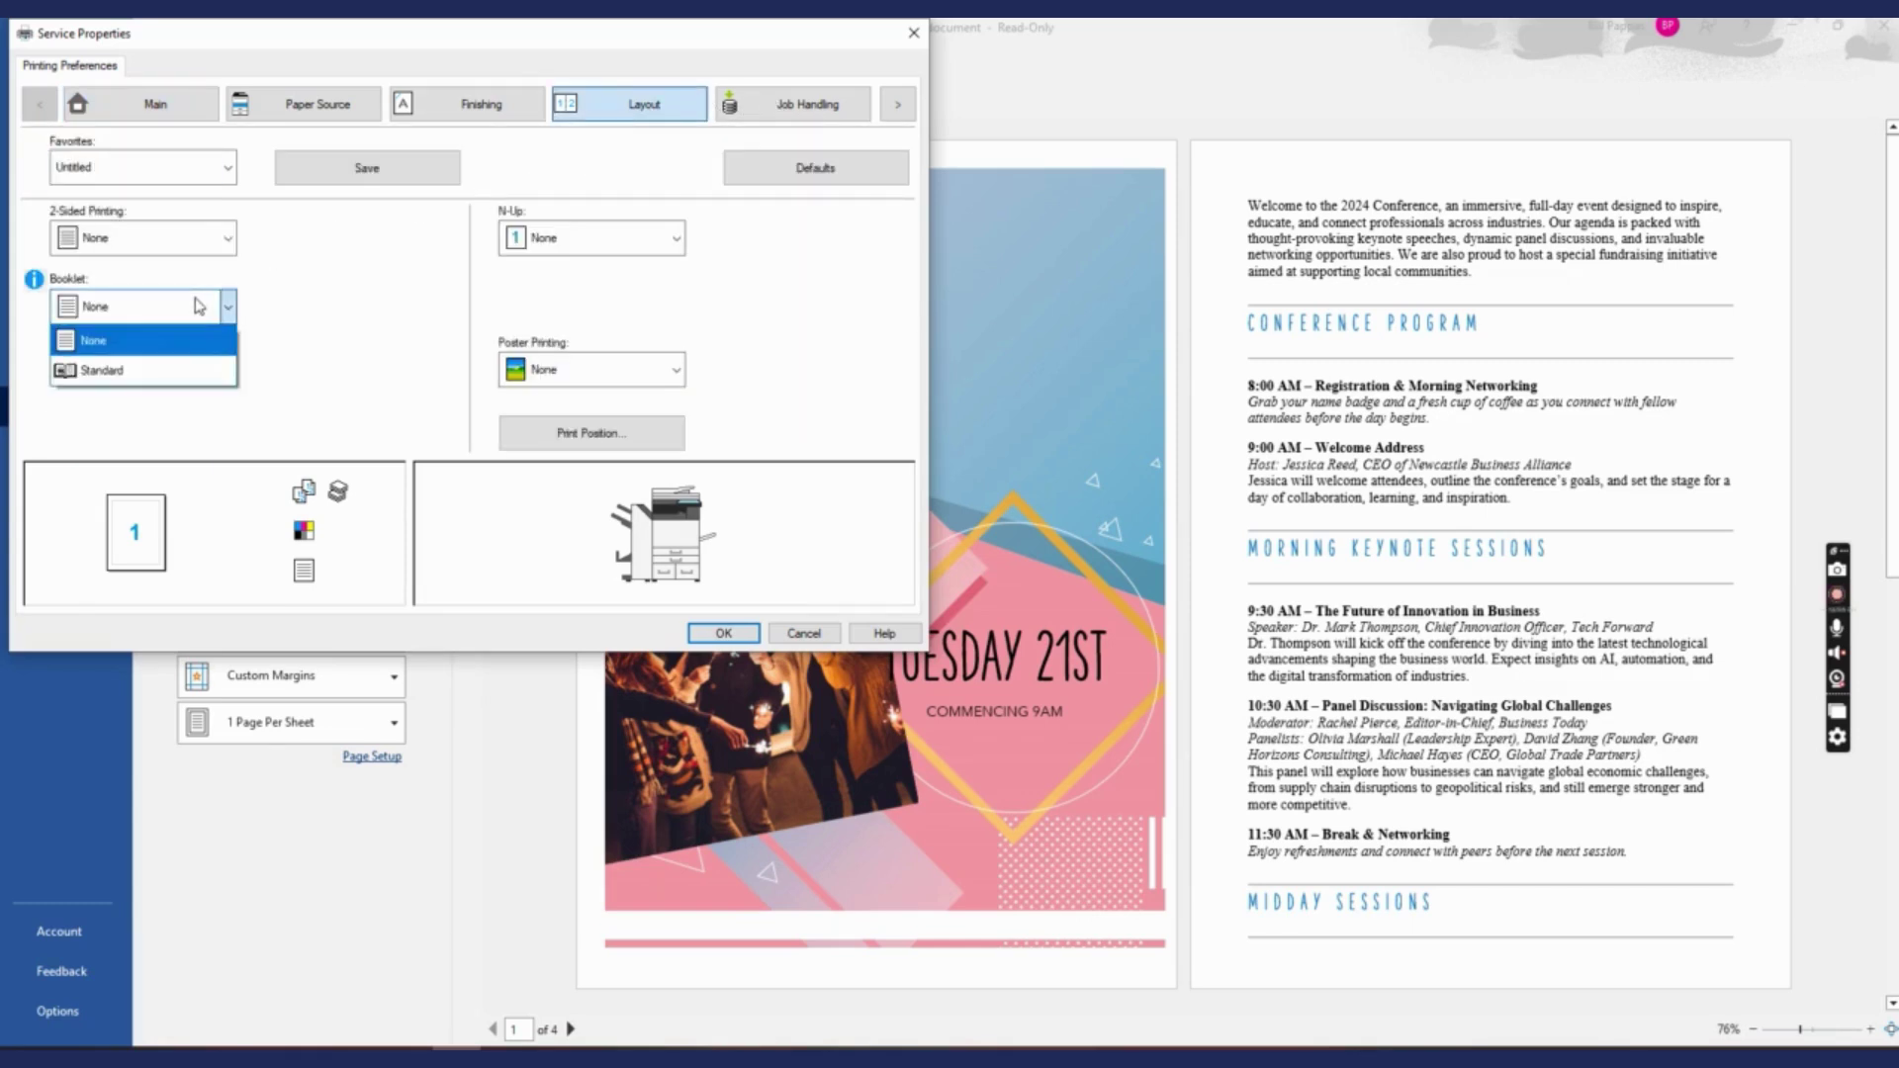
pyautogui.click(181, 381)
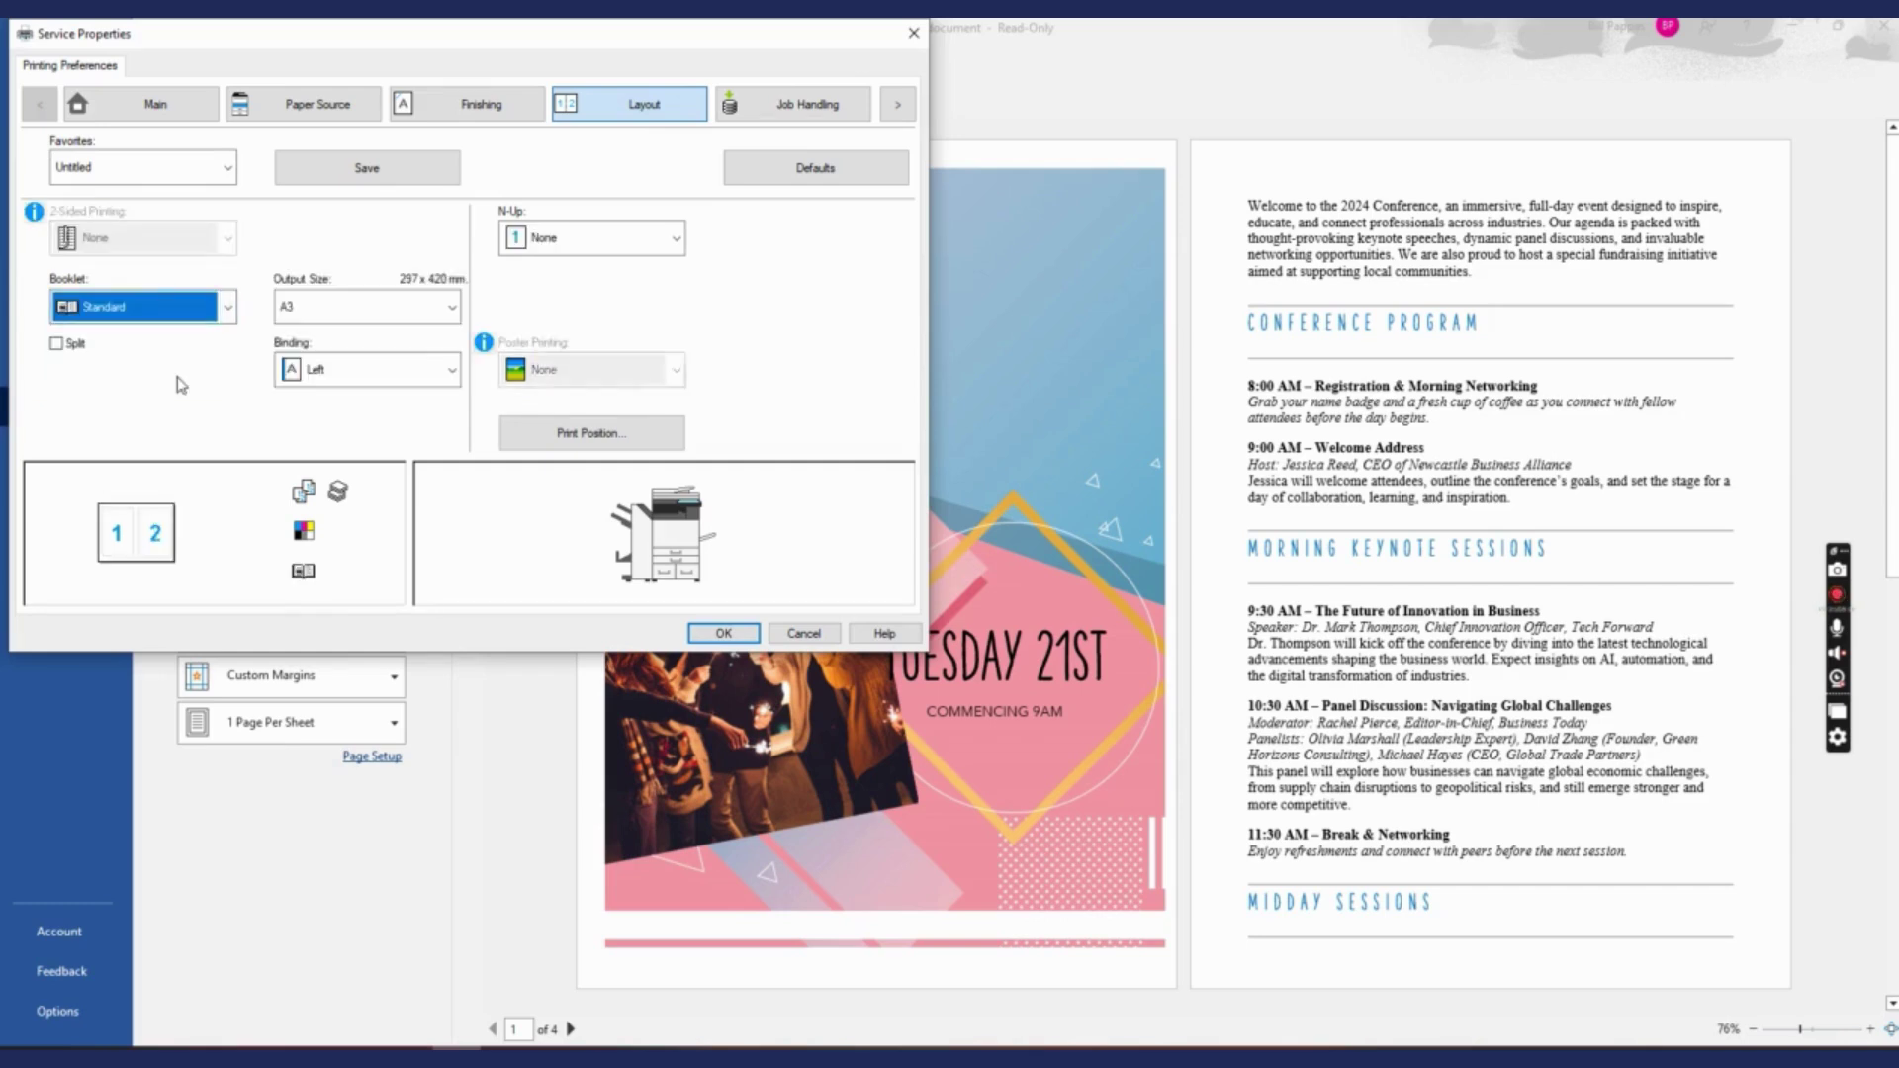
pyautogui.click(173, 105)
pyautogui.click(579, 297)
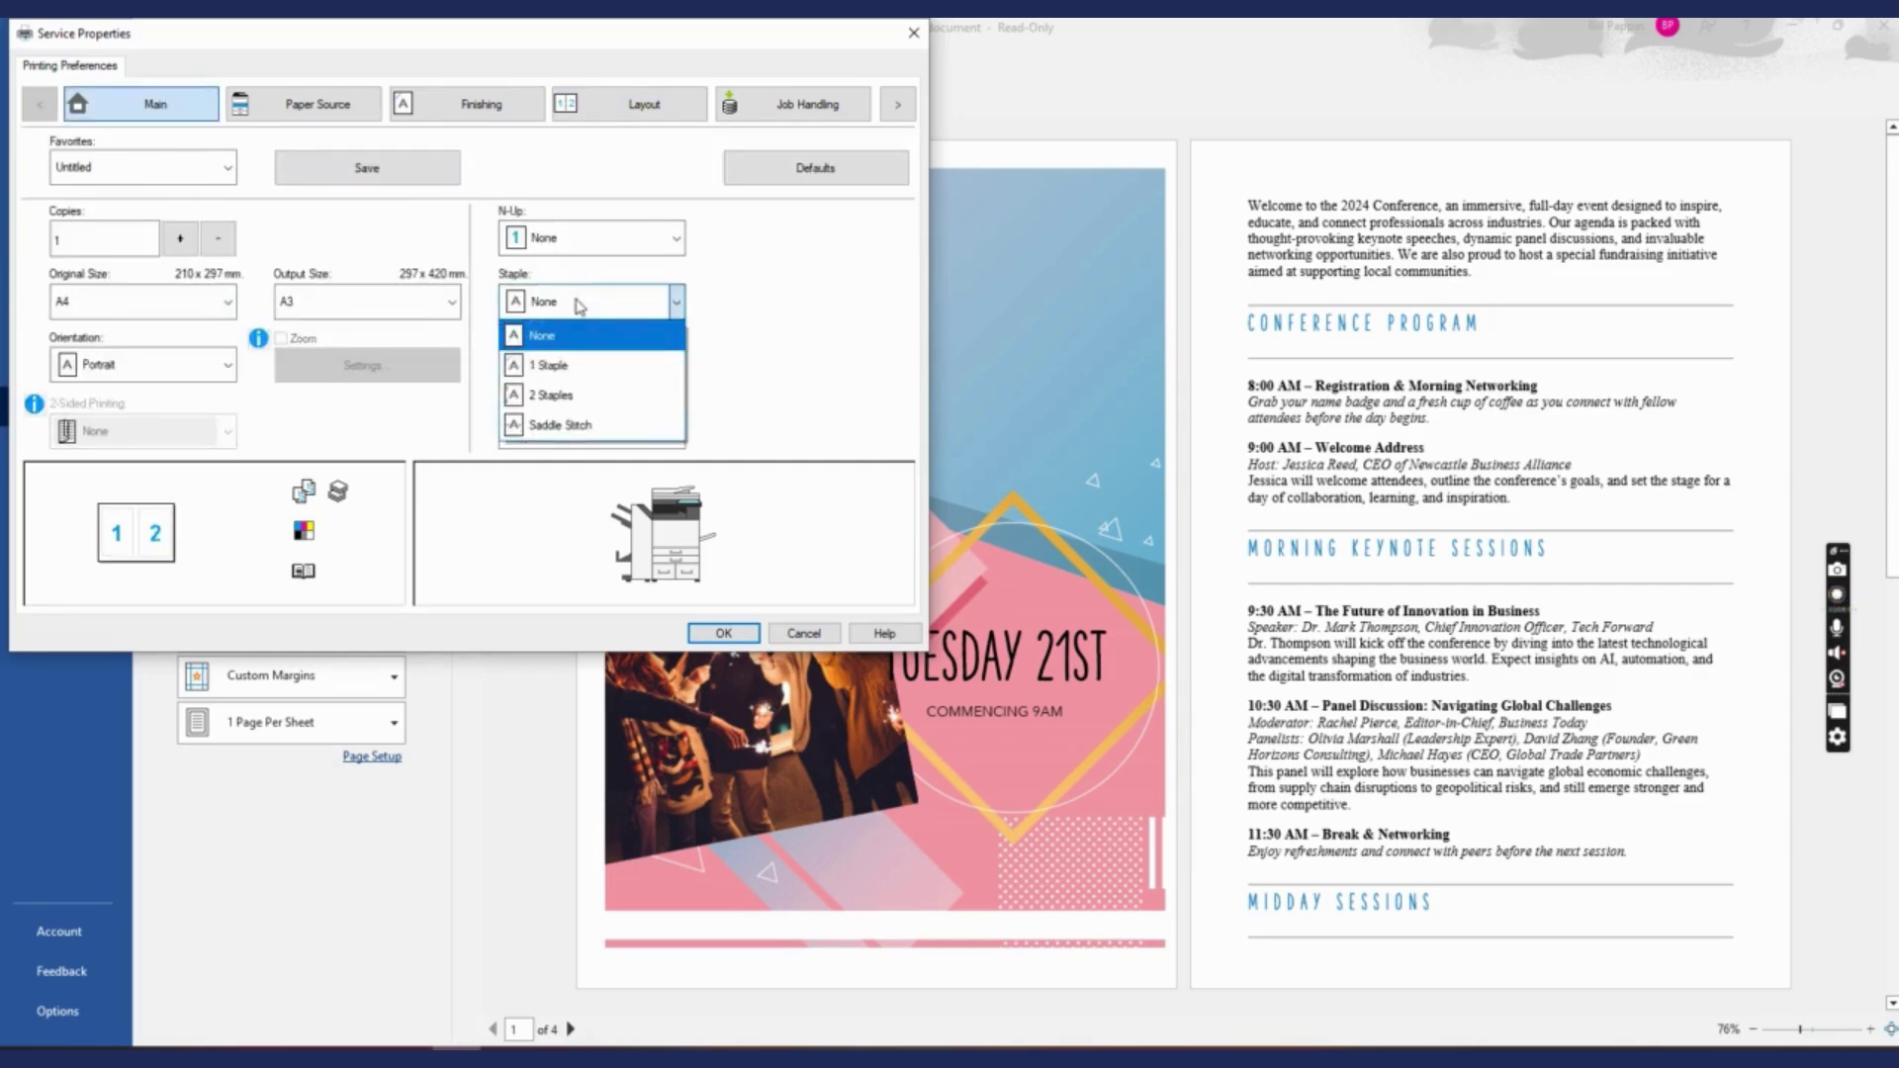
pyautogui.click(585, 425)
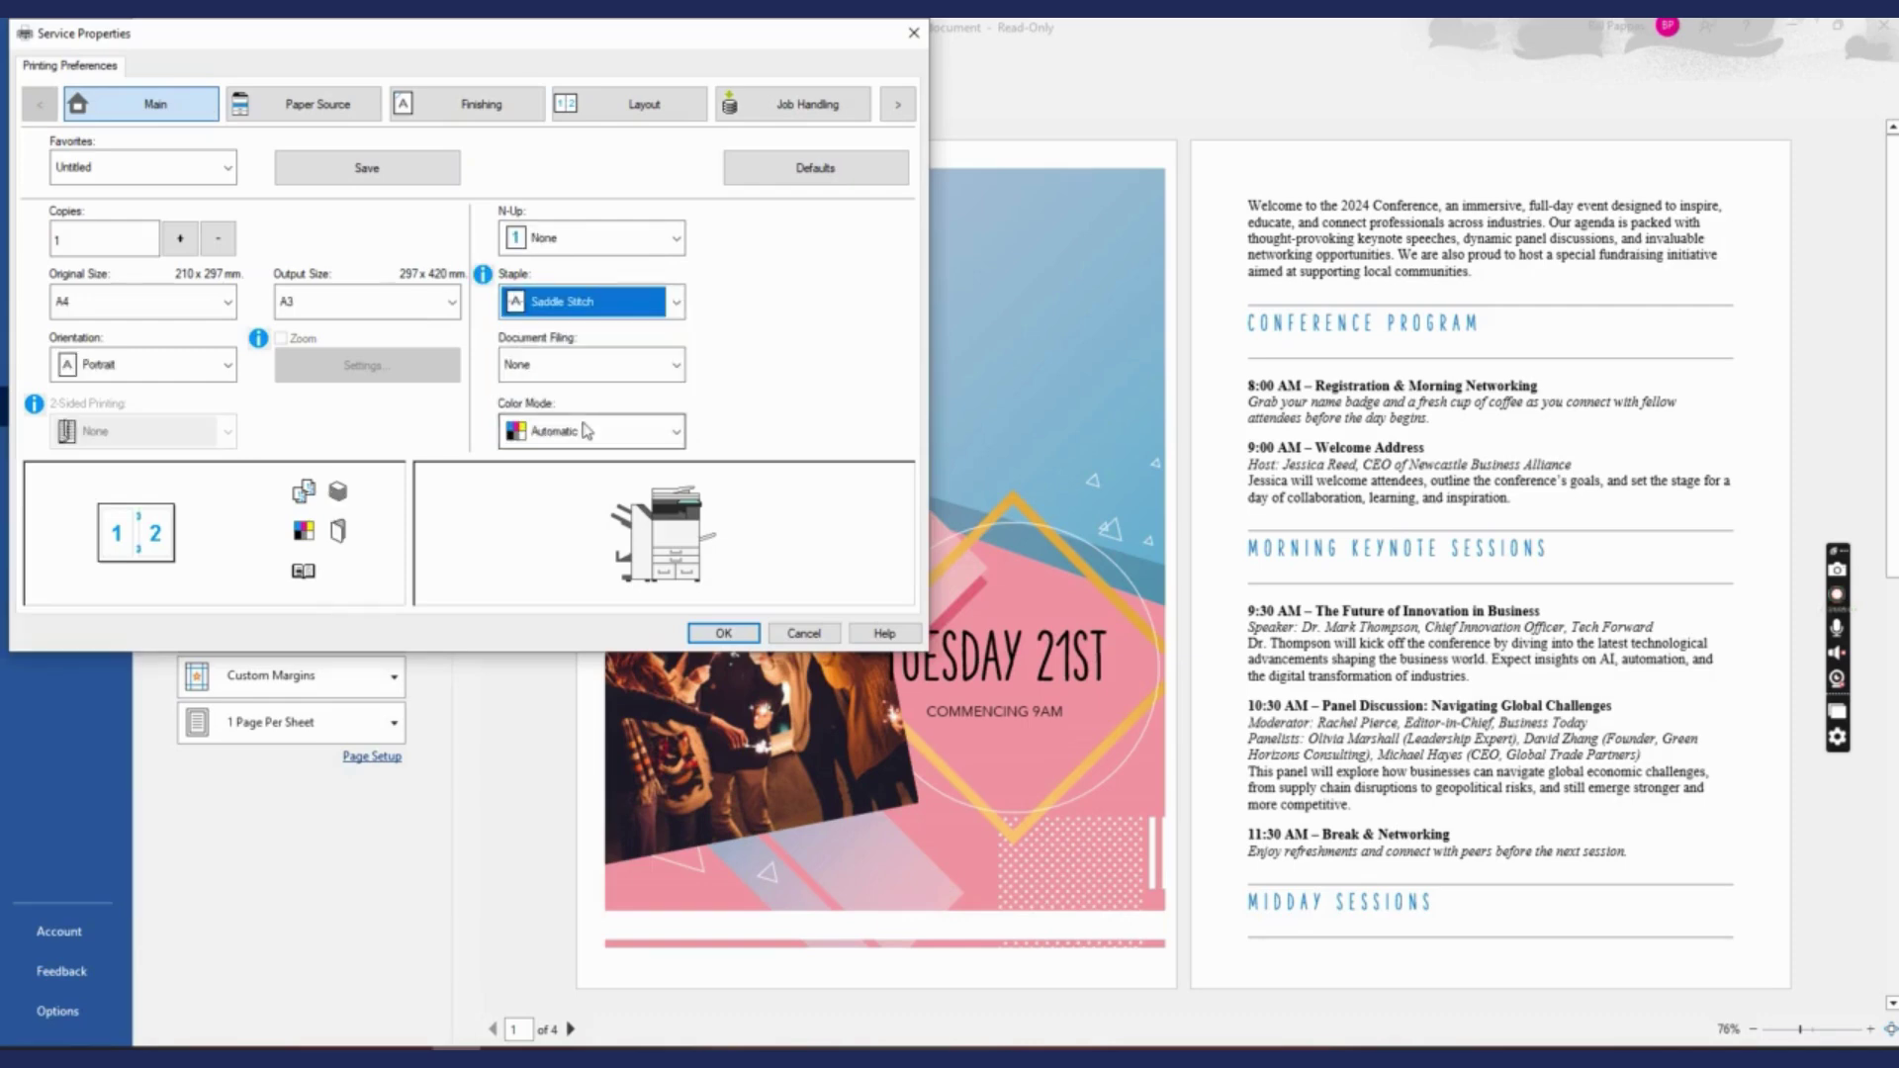
pyautogui.click(723, 633)
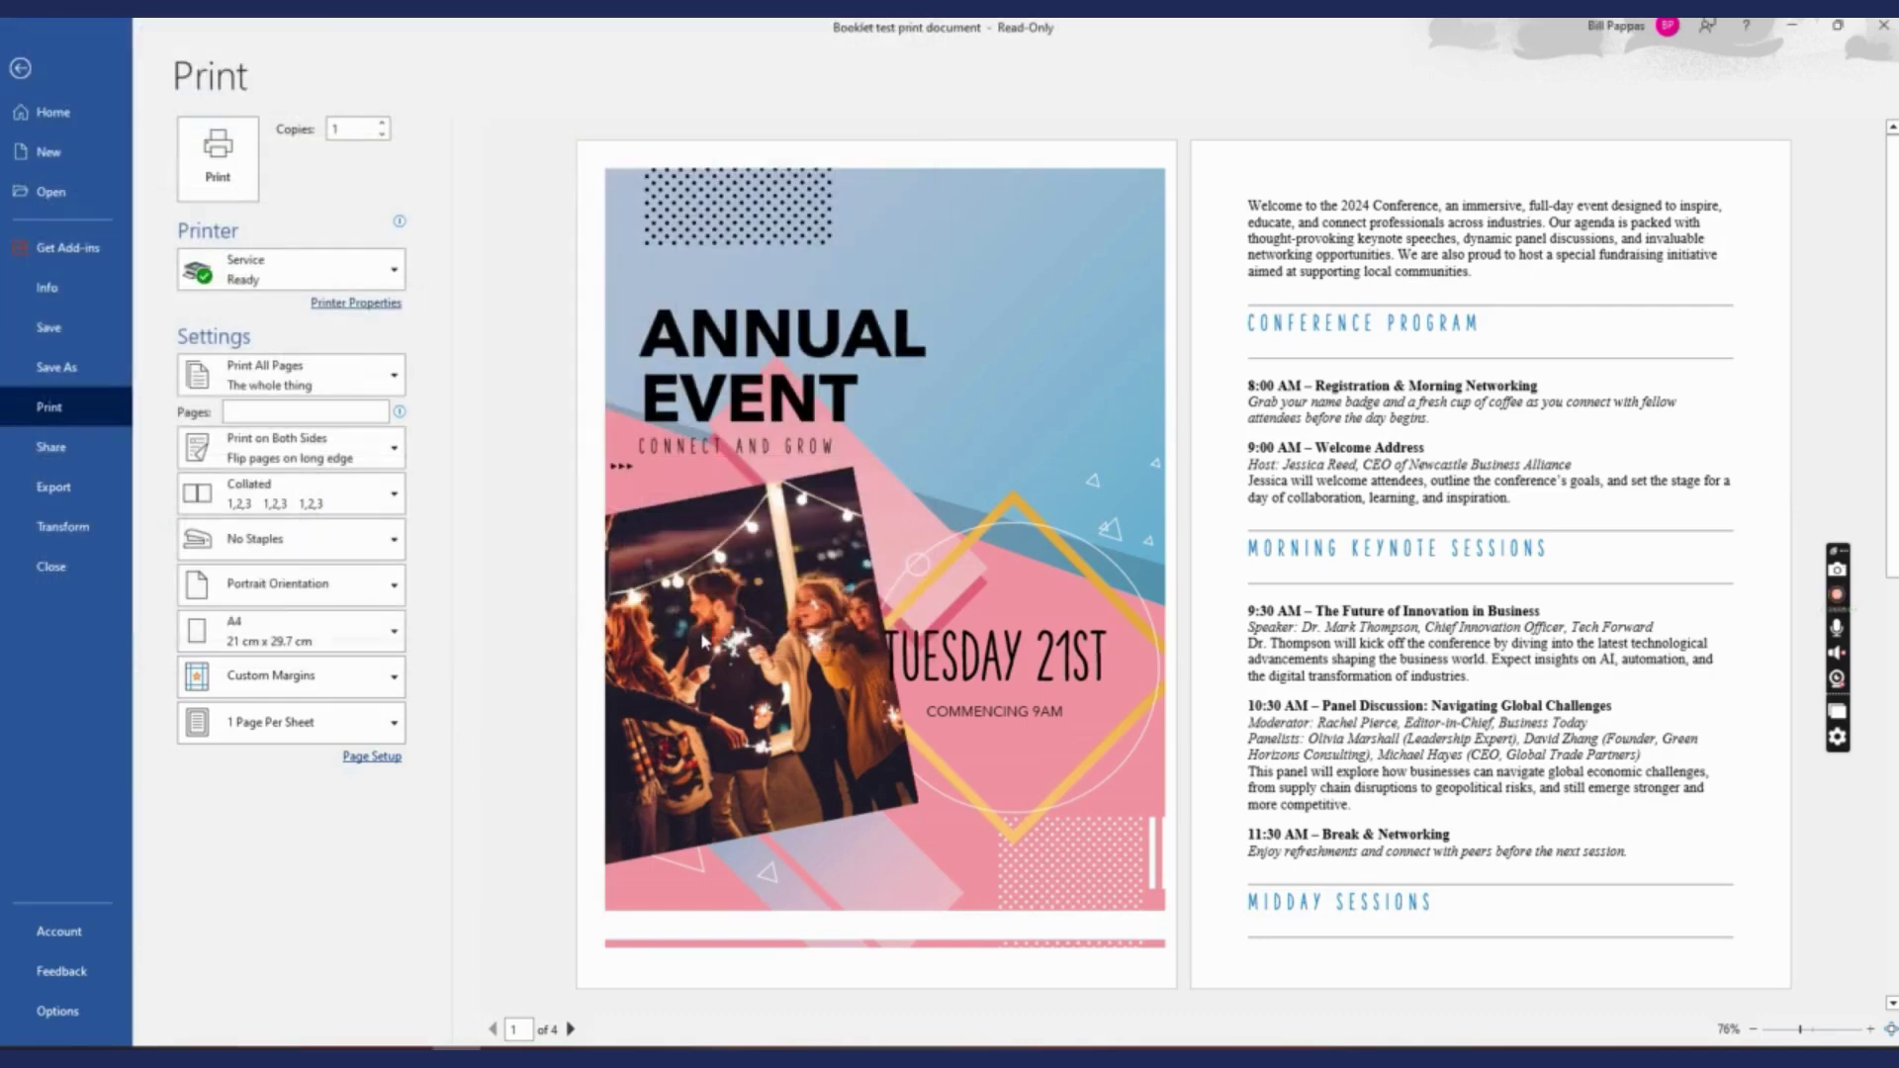
# Print the A3 saddle-stitched event booklet on the Service printer
pyautogui.click(203, 163)
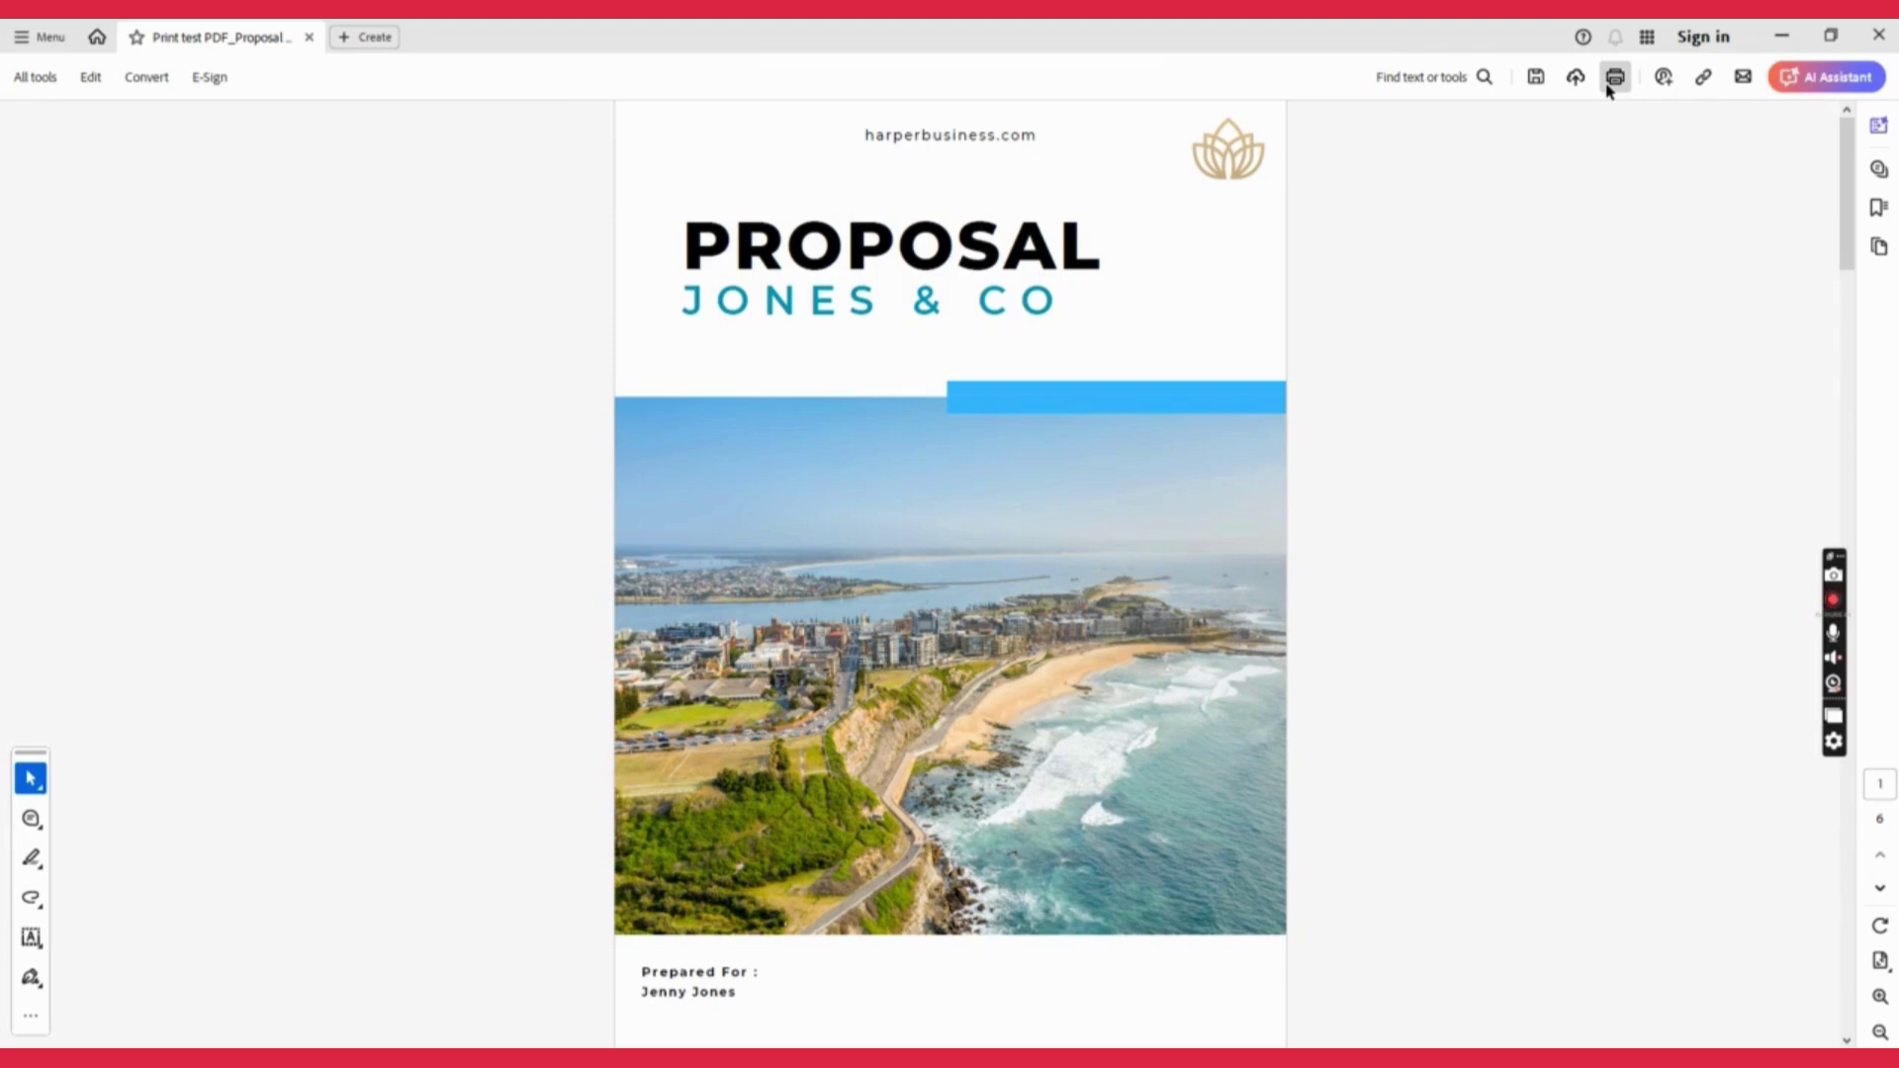
# Print the Jones & Co proposal as a Booklet with Saddle Stitch stapling in printer properties
pyautogui.click(1617, 77)
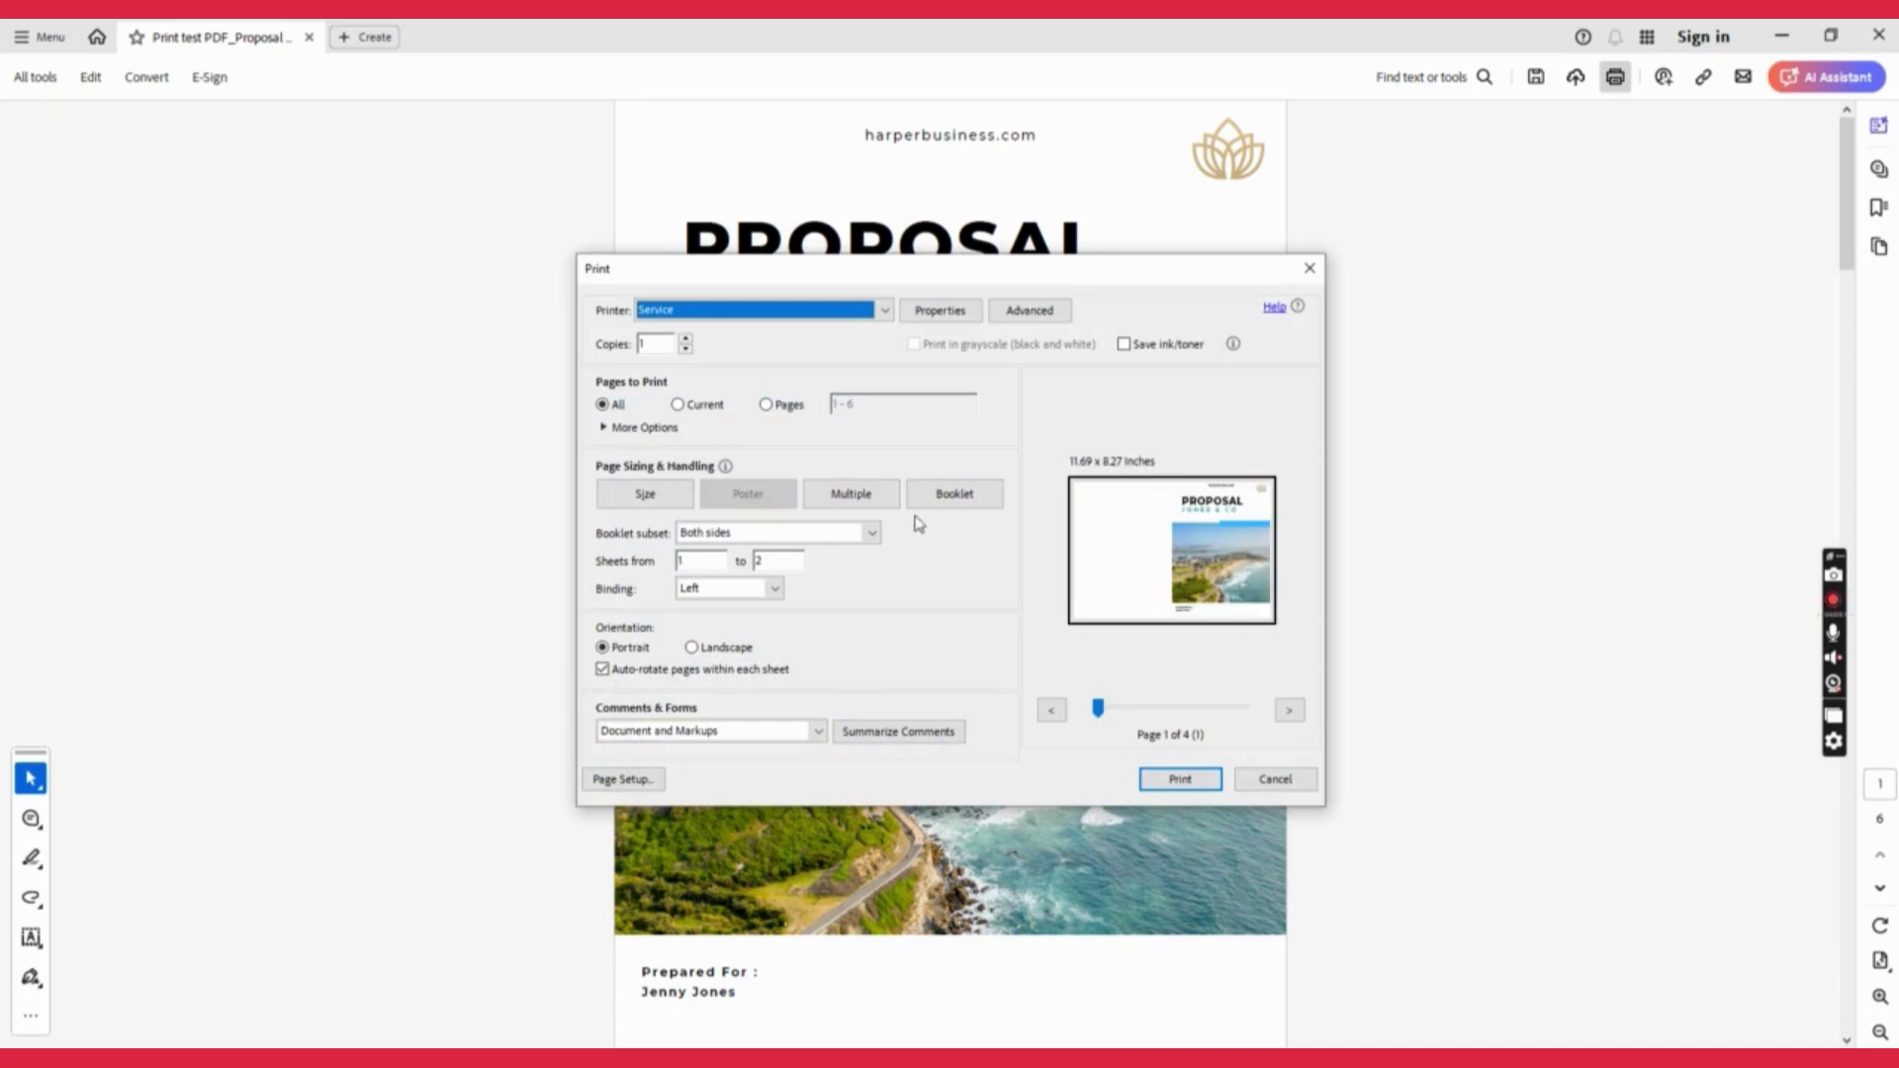
pyautogui.click(927, 500)
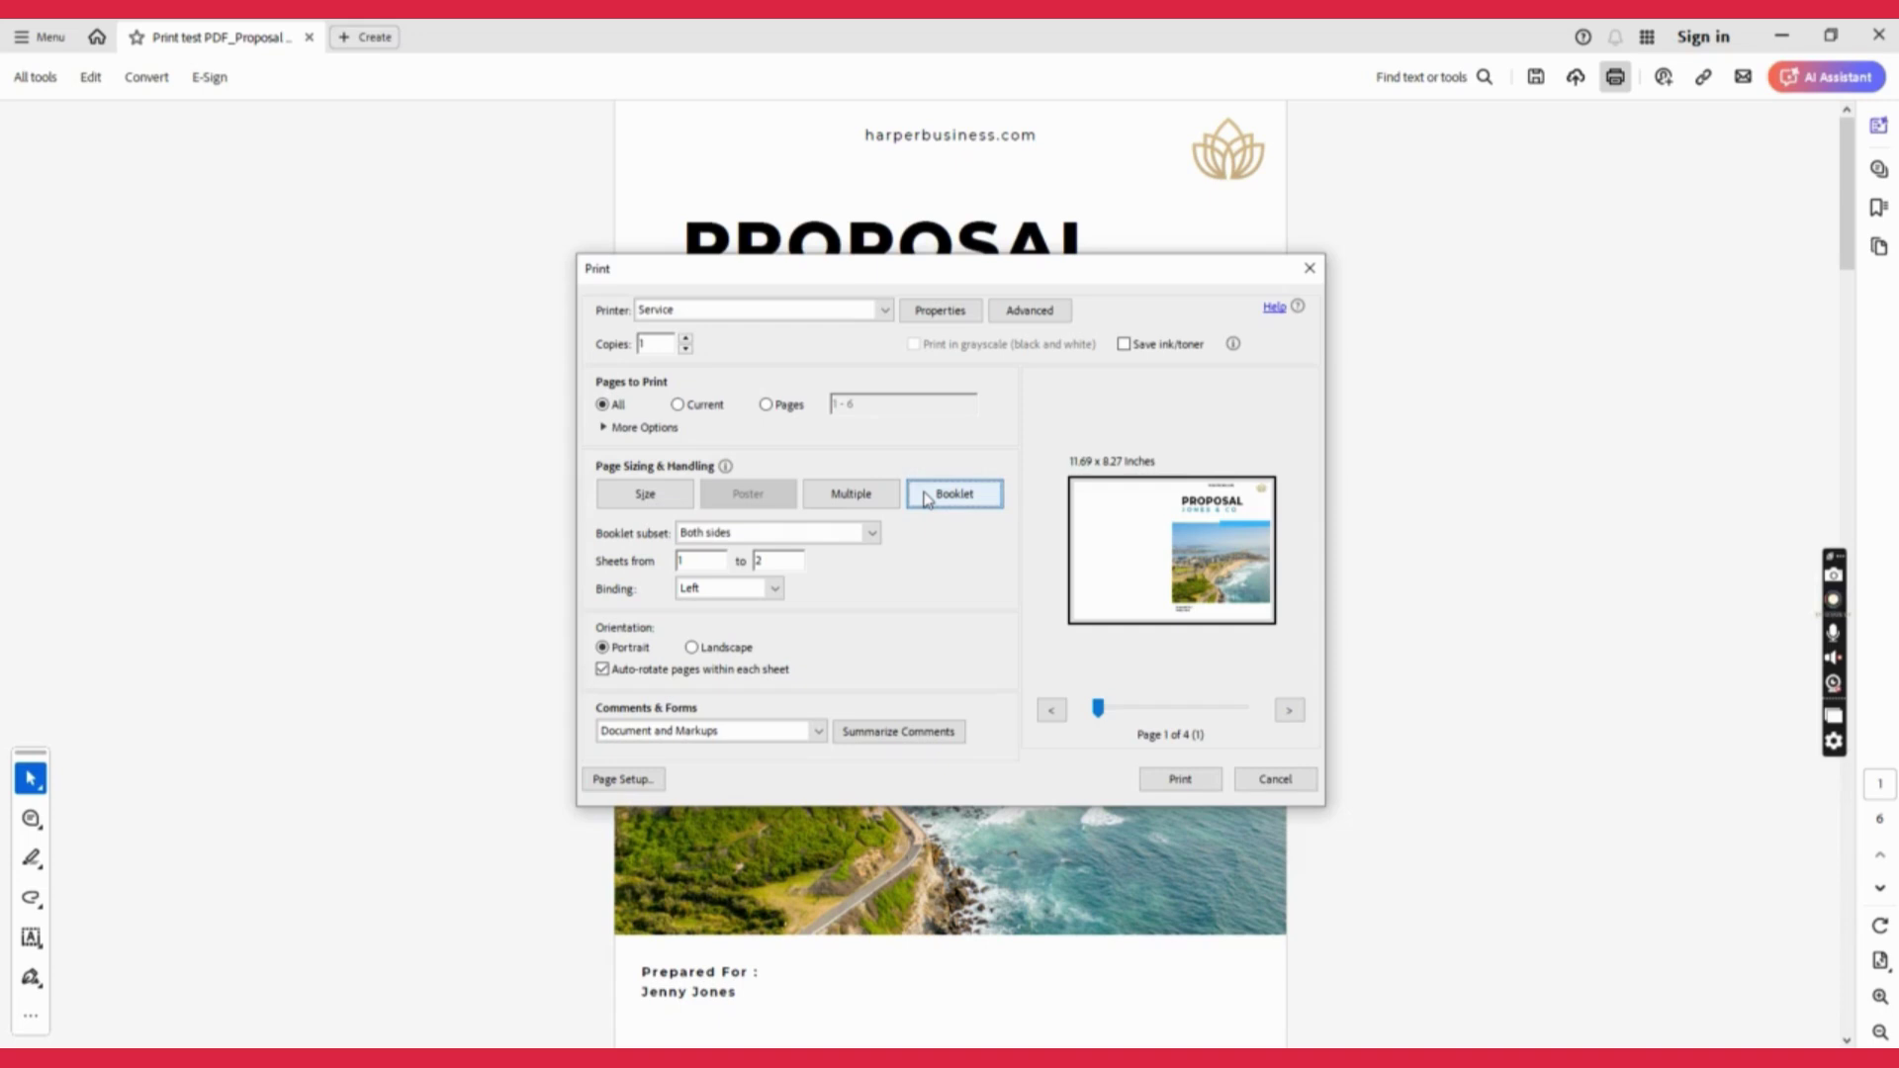
pyautogui.click(930, 314)
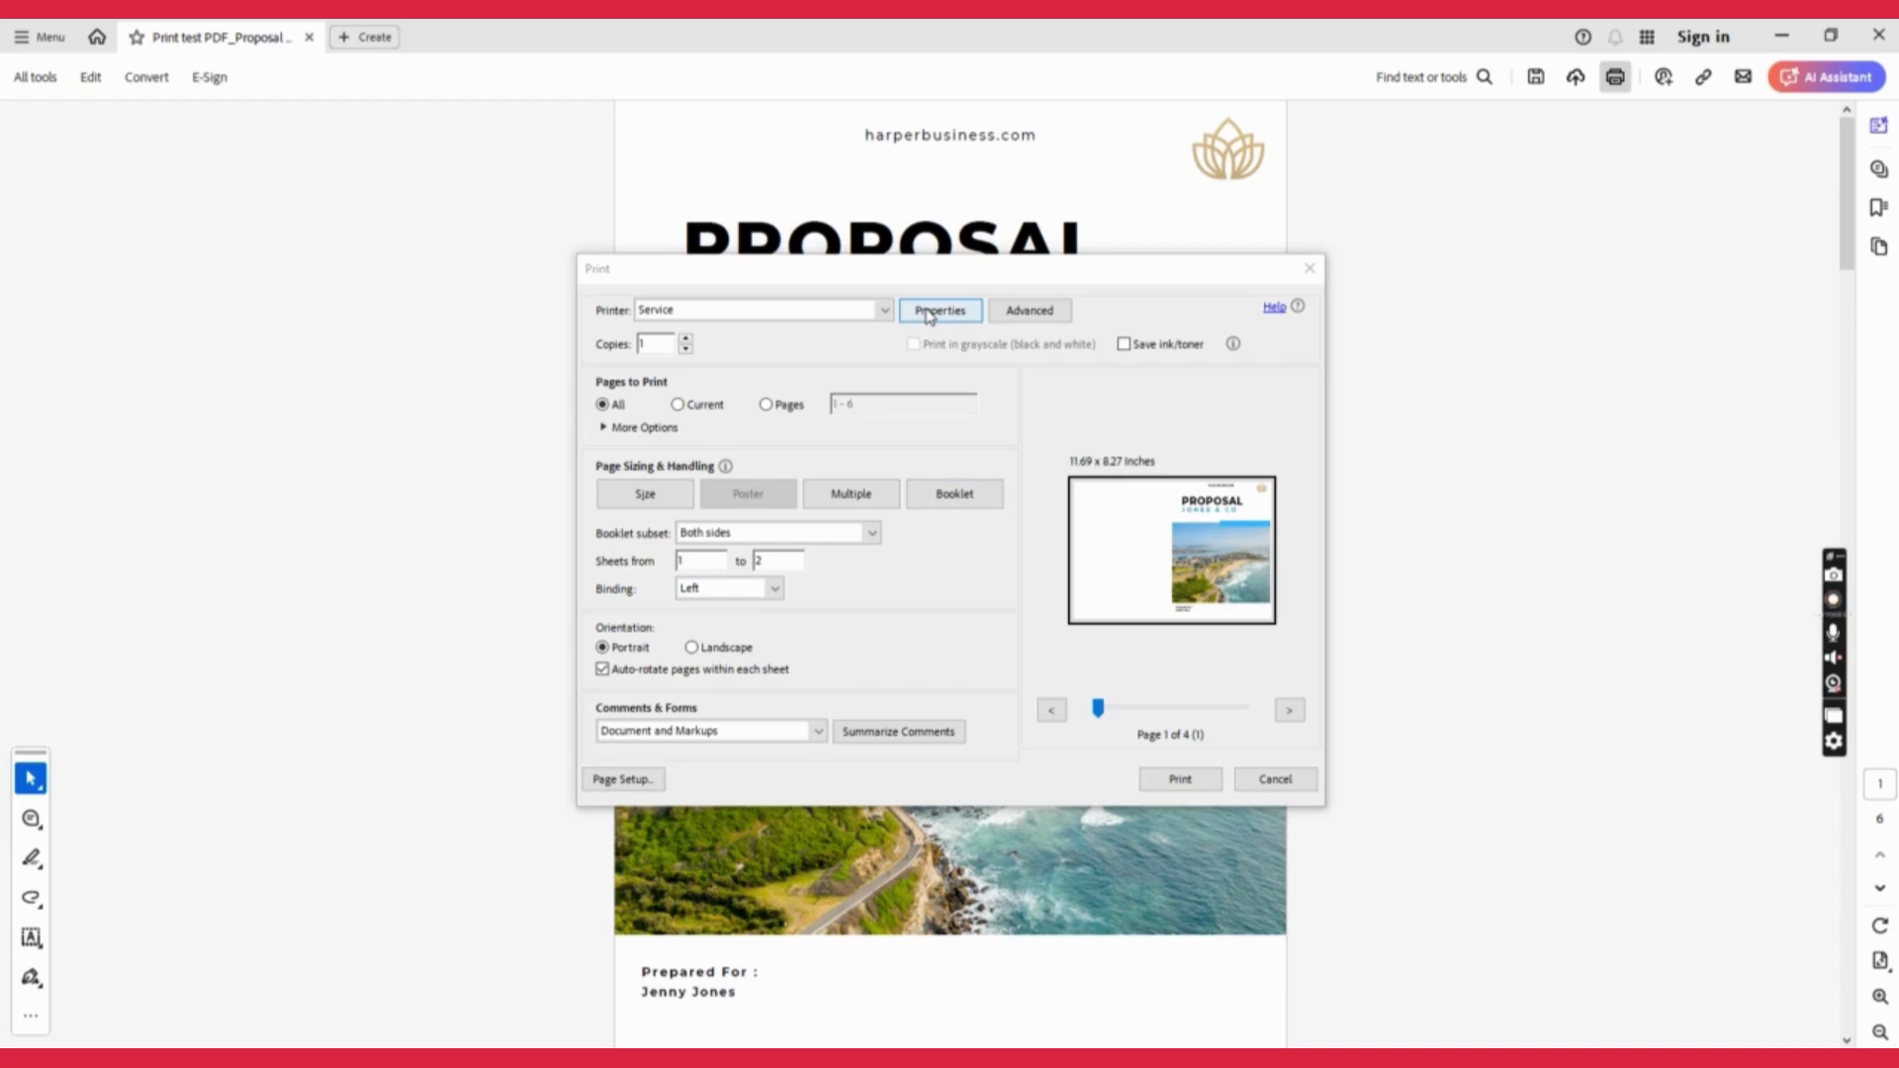
pyautogui.click(1105, 552)
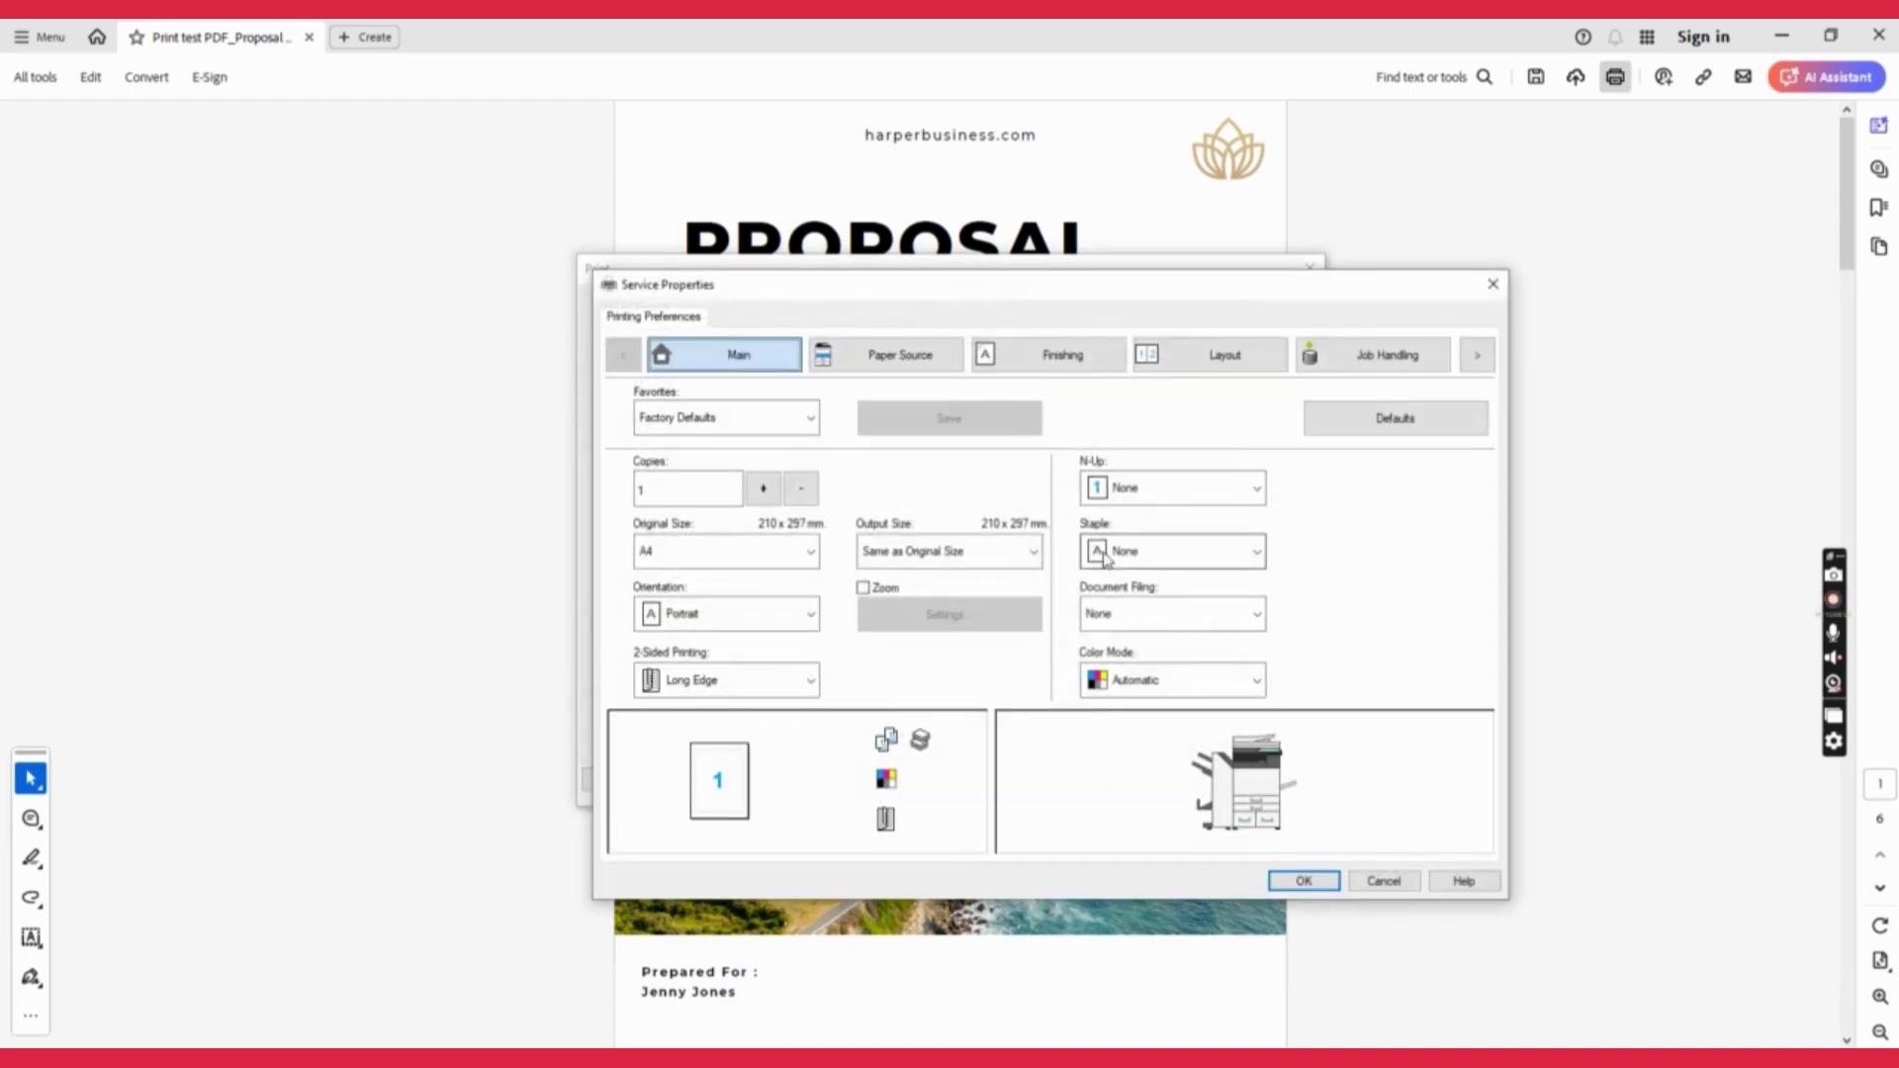
pyautogui.click(1134, 676)
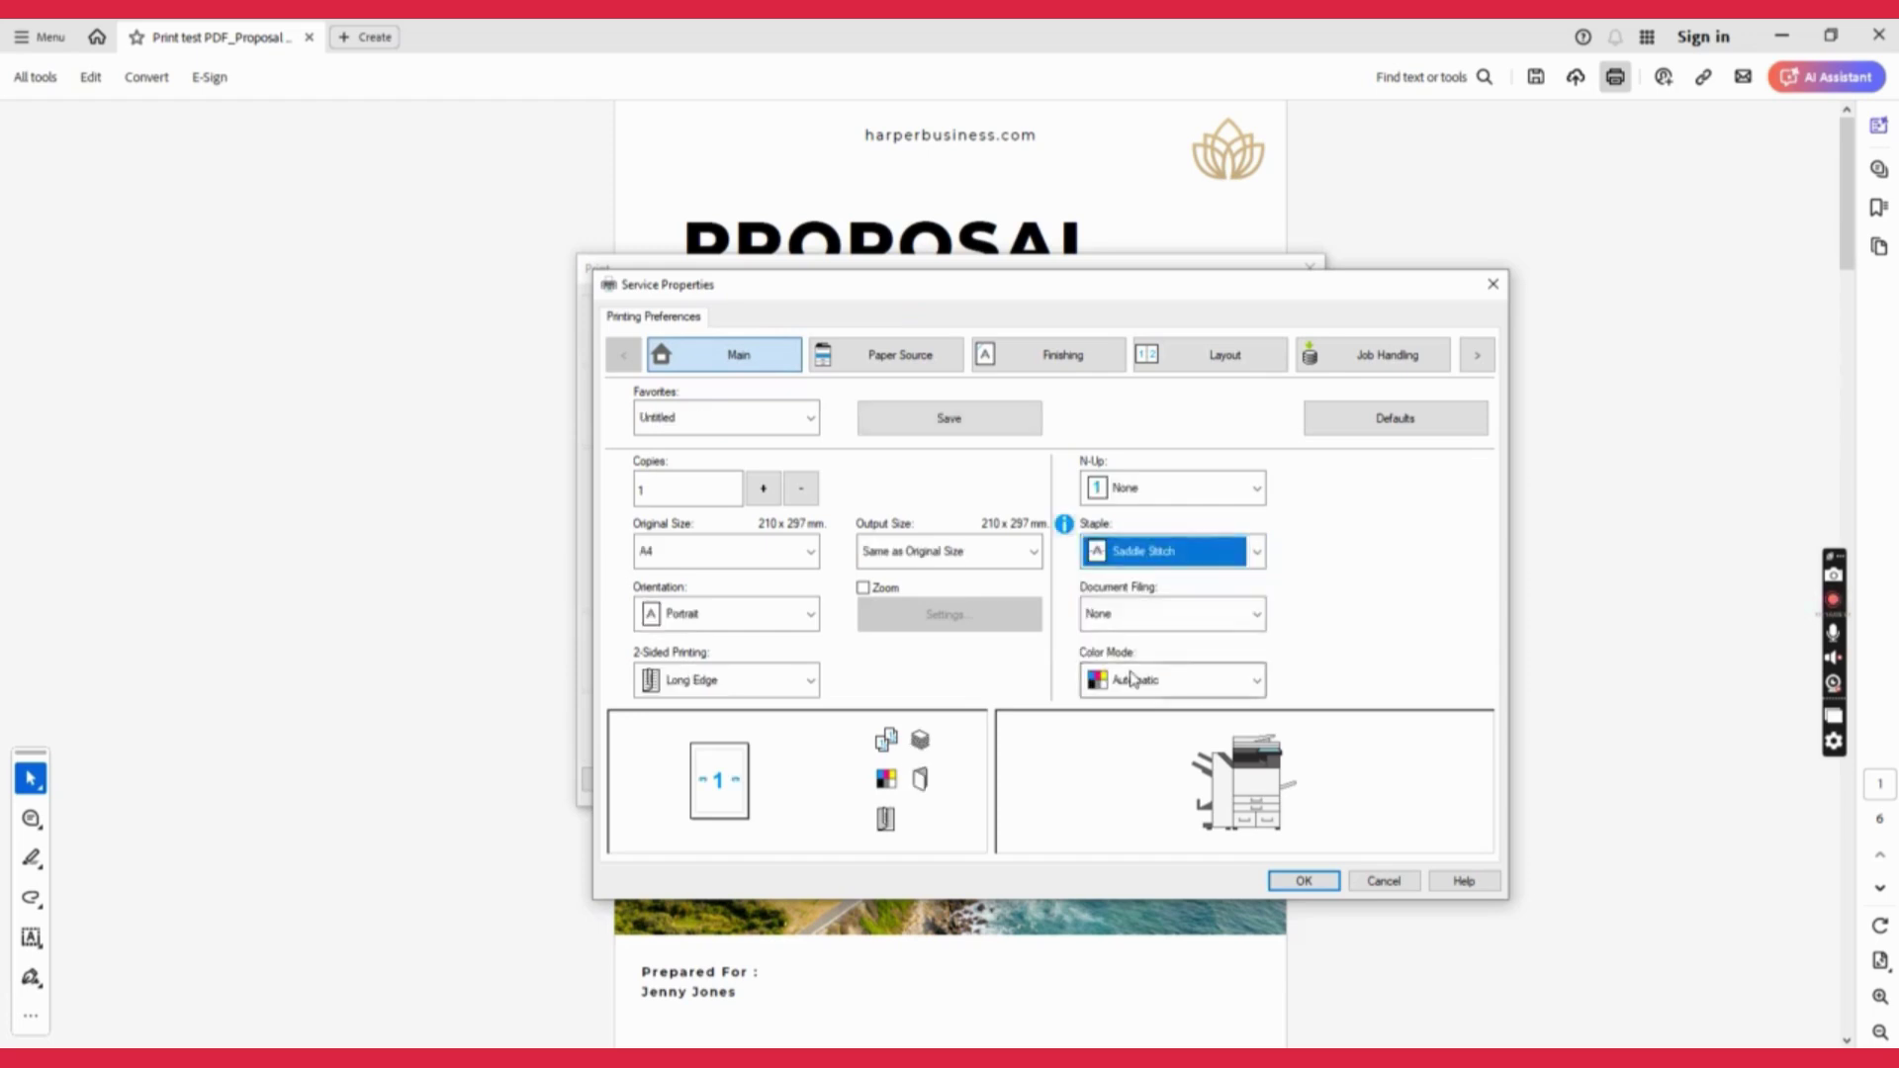
pyautogui.click(1287, 884)
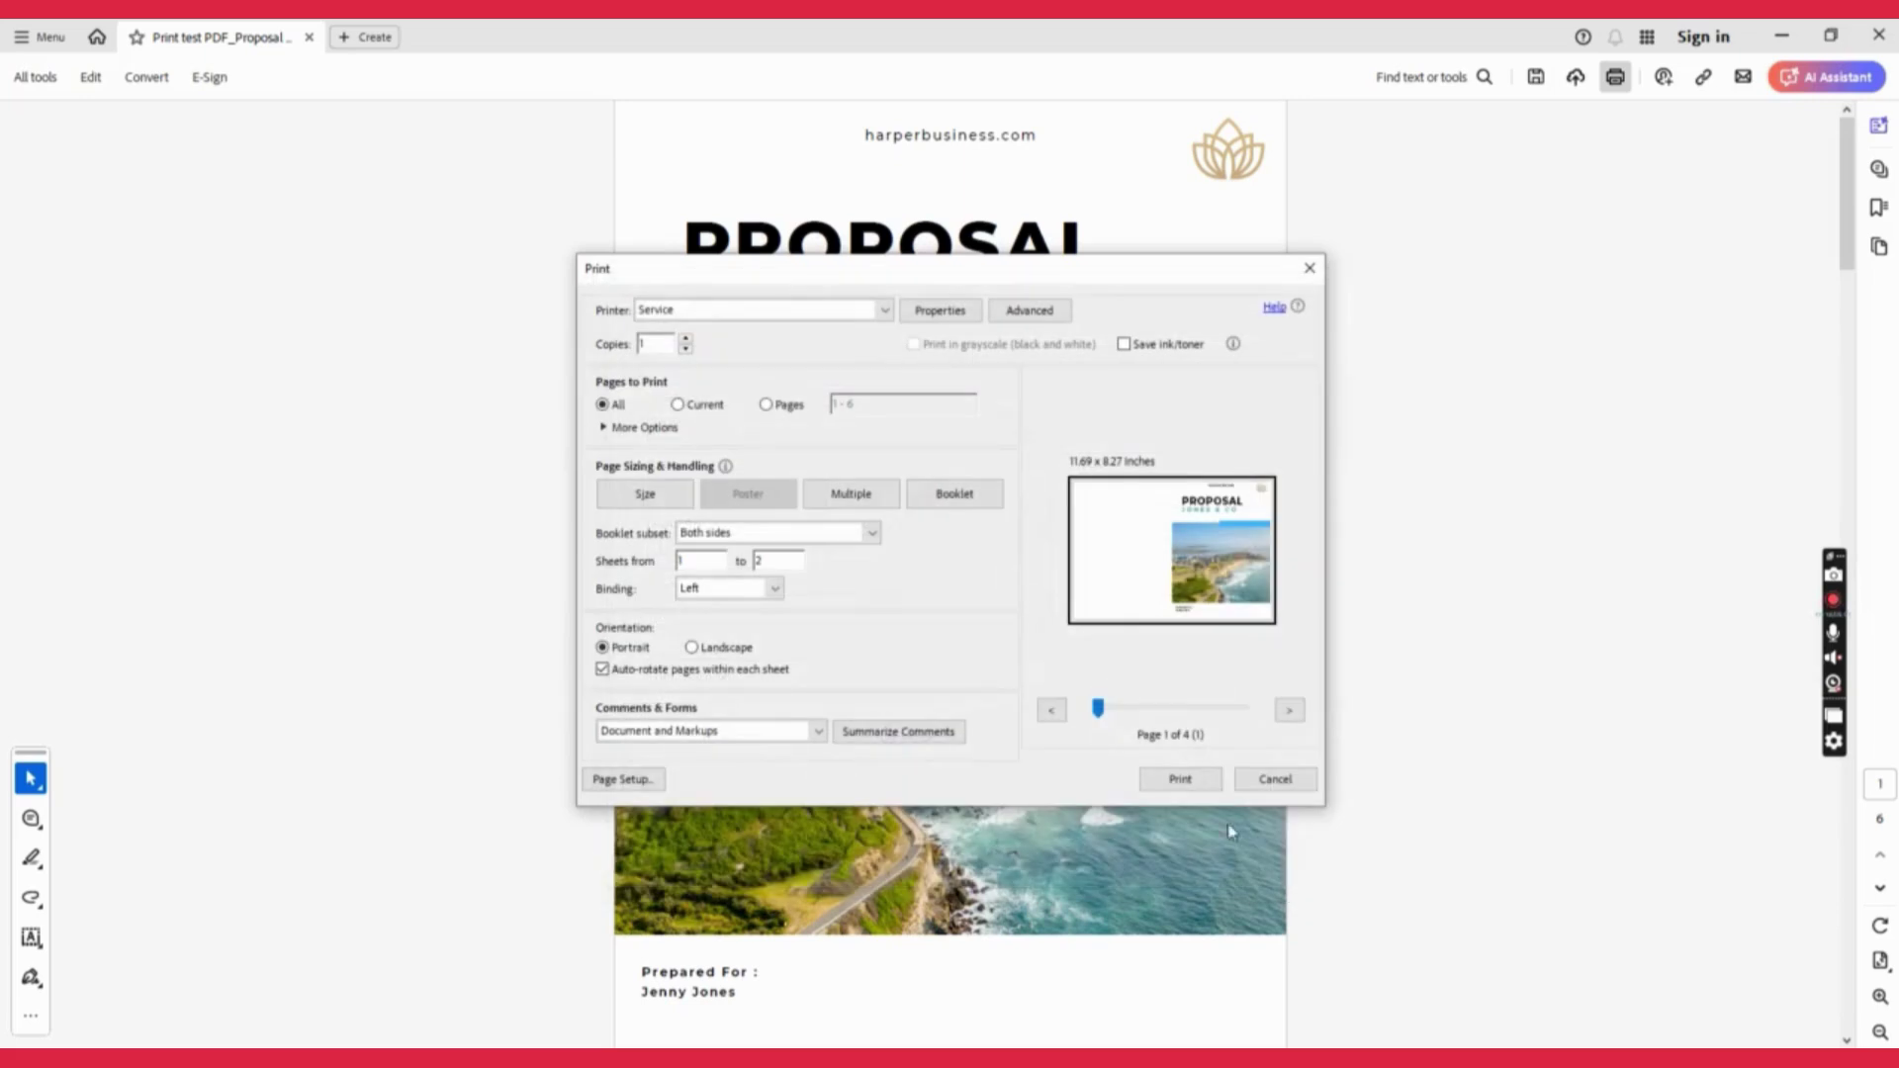
# Print the saddle-stitched proposal booklet
pyautogui.click(1183, 779)
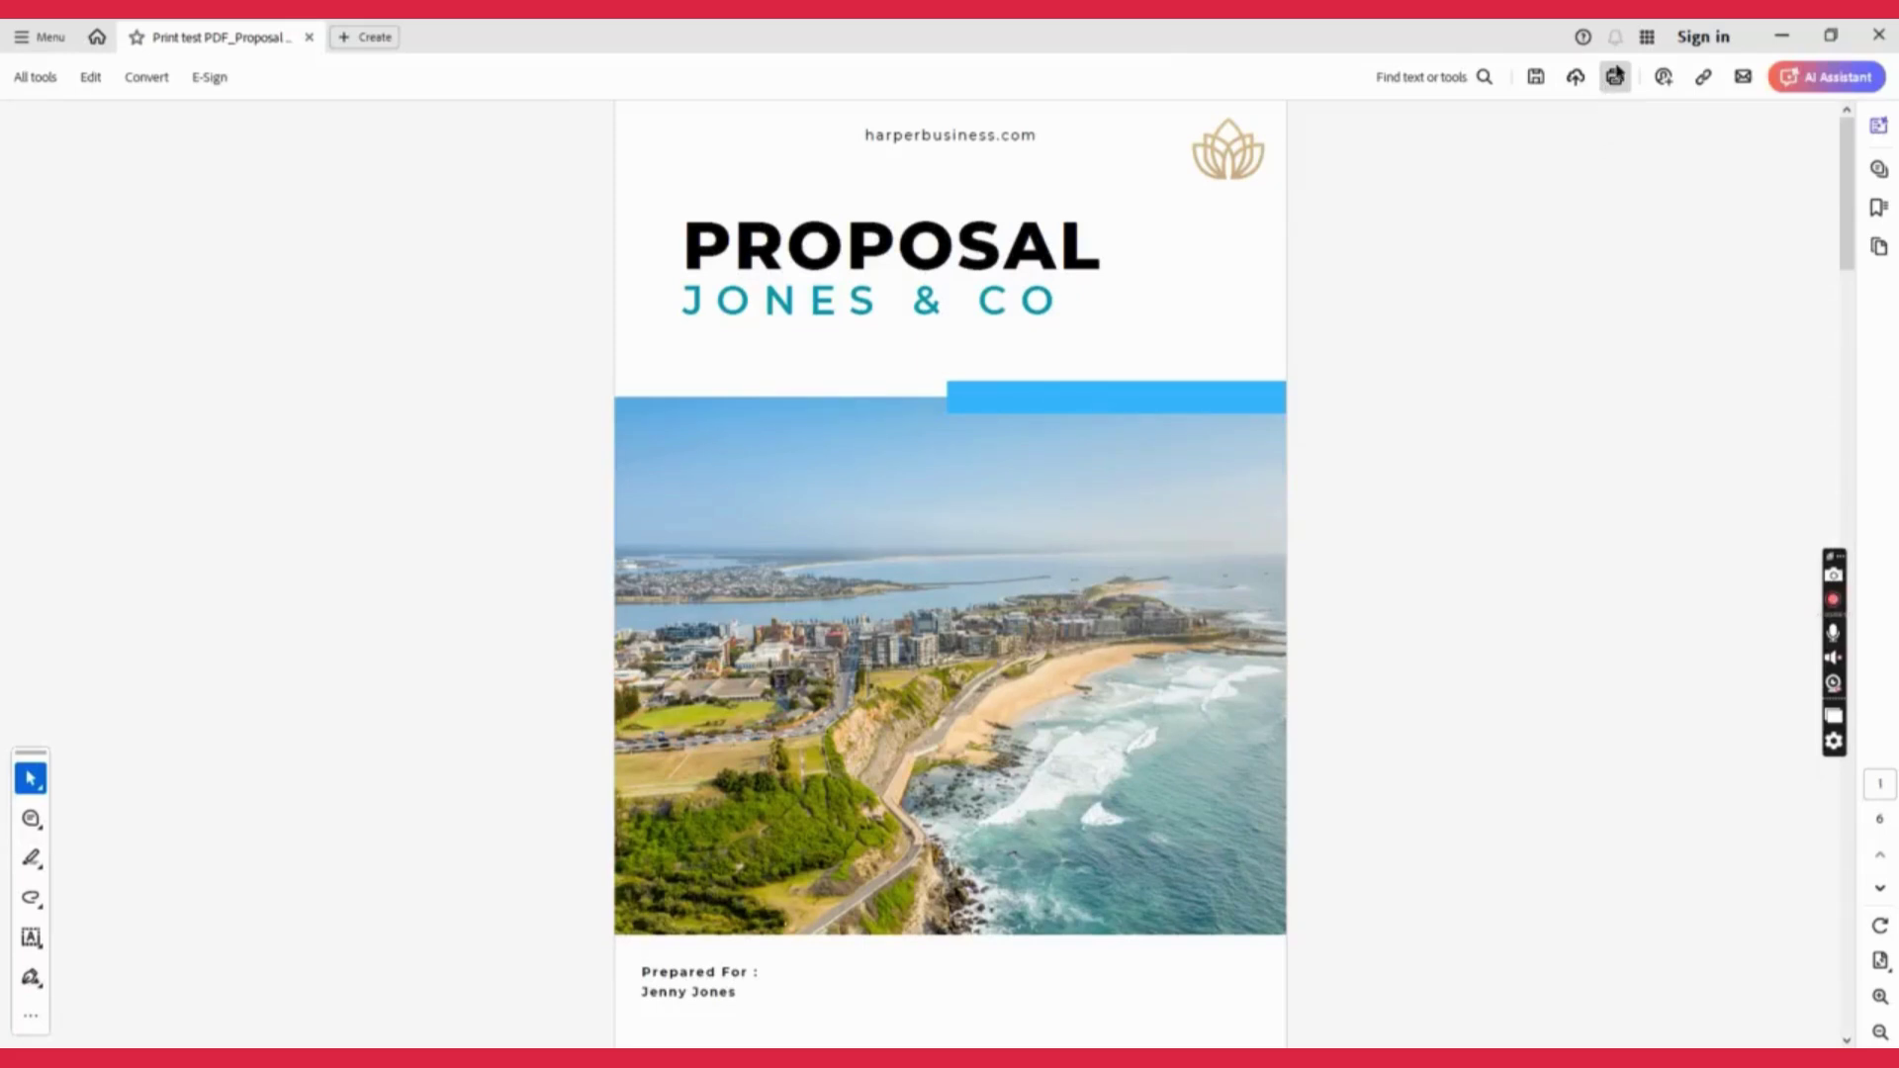
# Reprint the proposal as a Booklet with Saddle Stitch stapling on the Service printer
pyautogui.click(1618, 78)
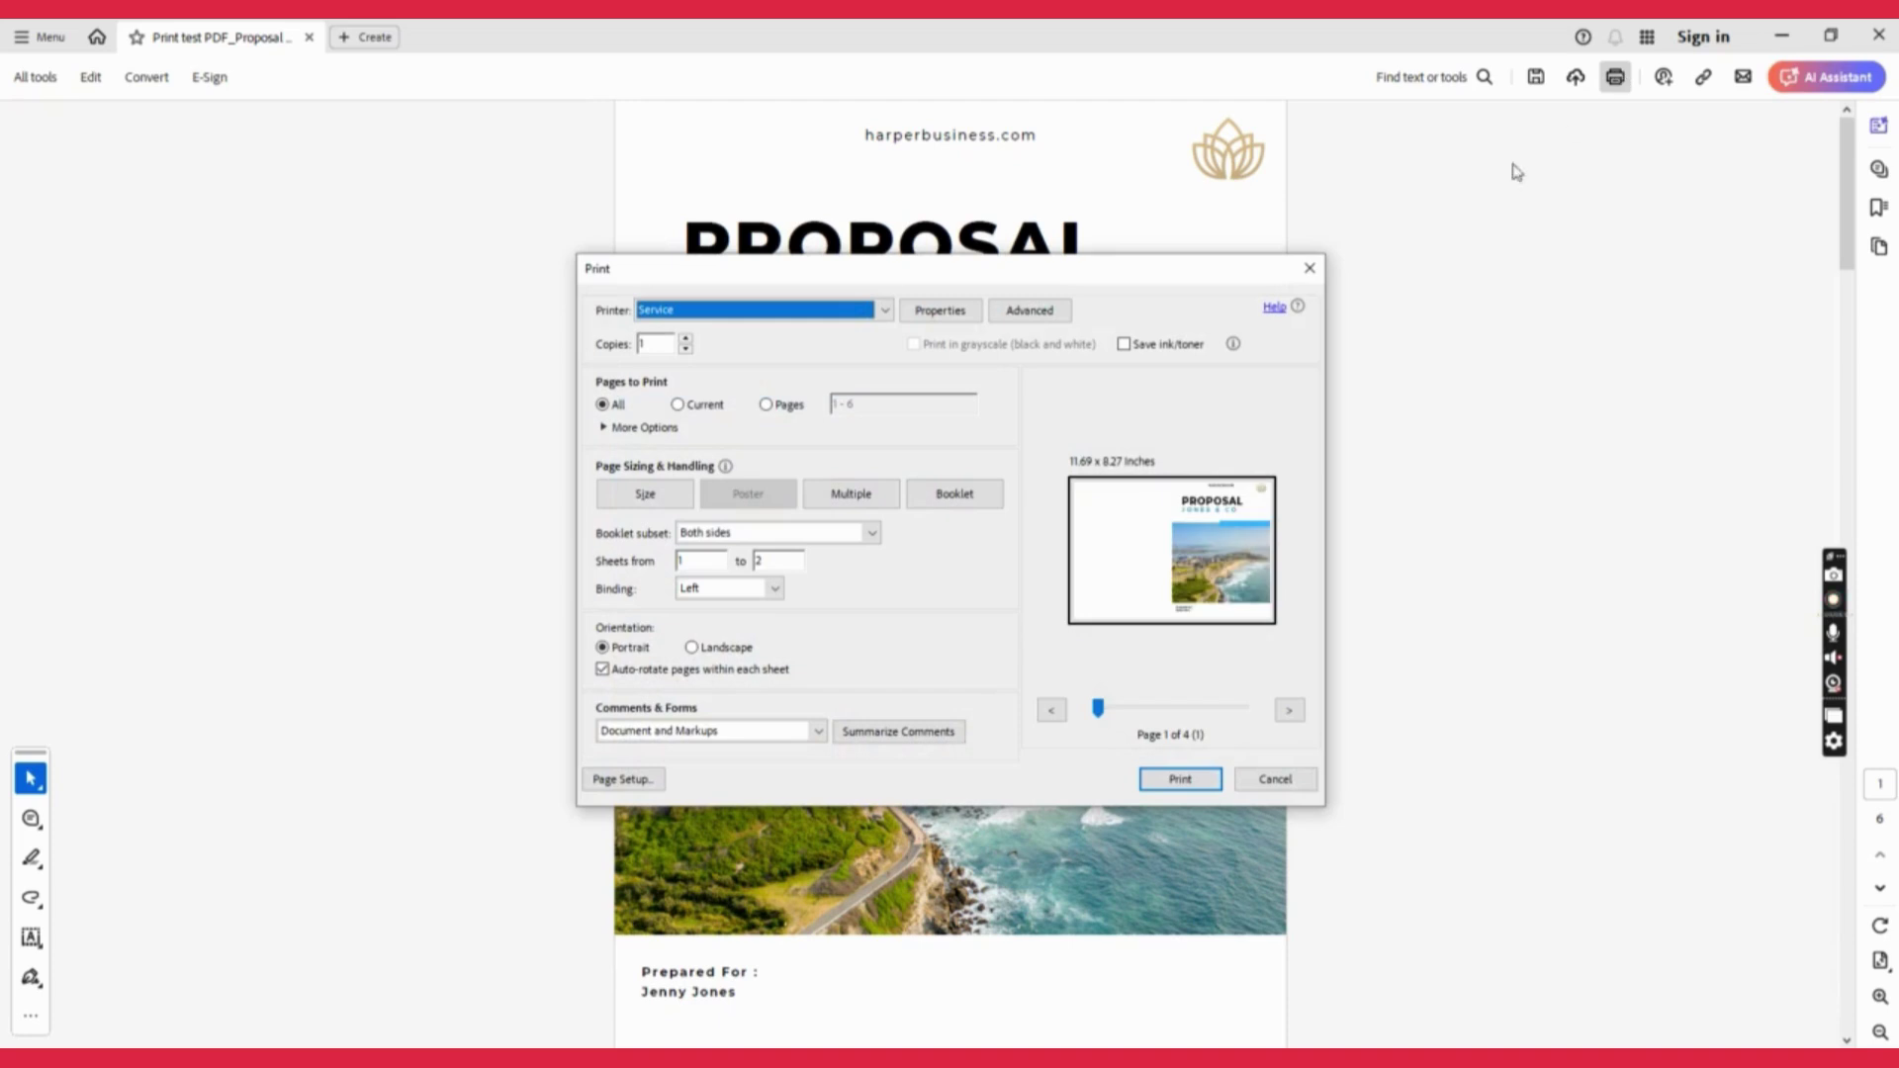
pyautogui.click(928, 499)
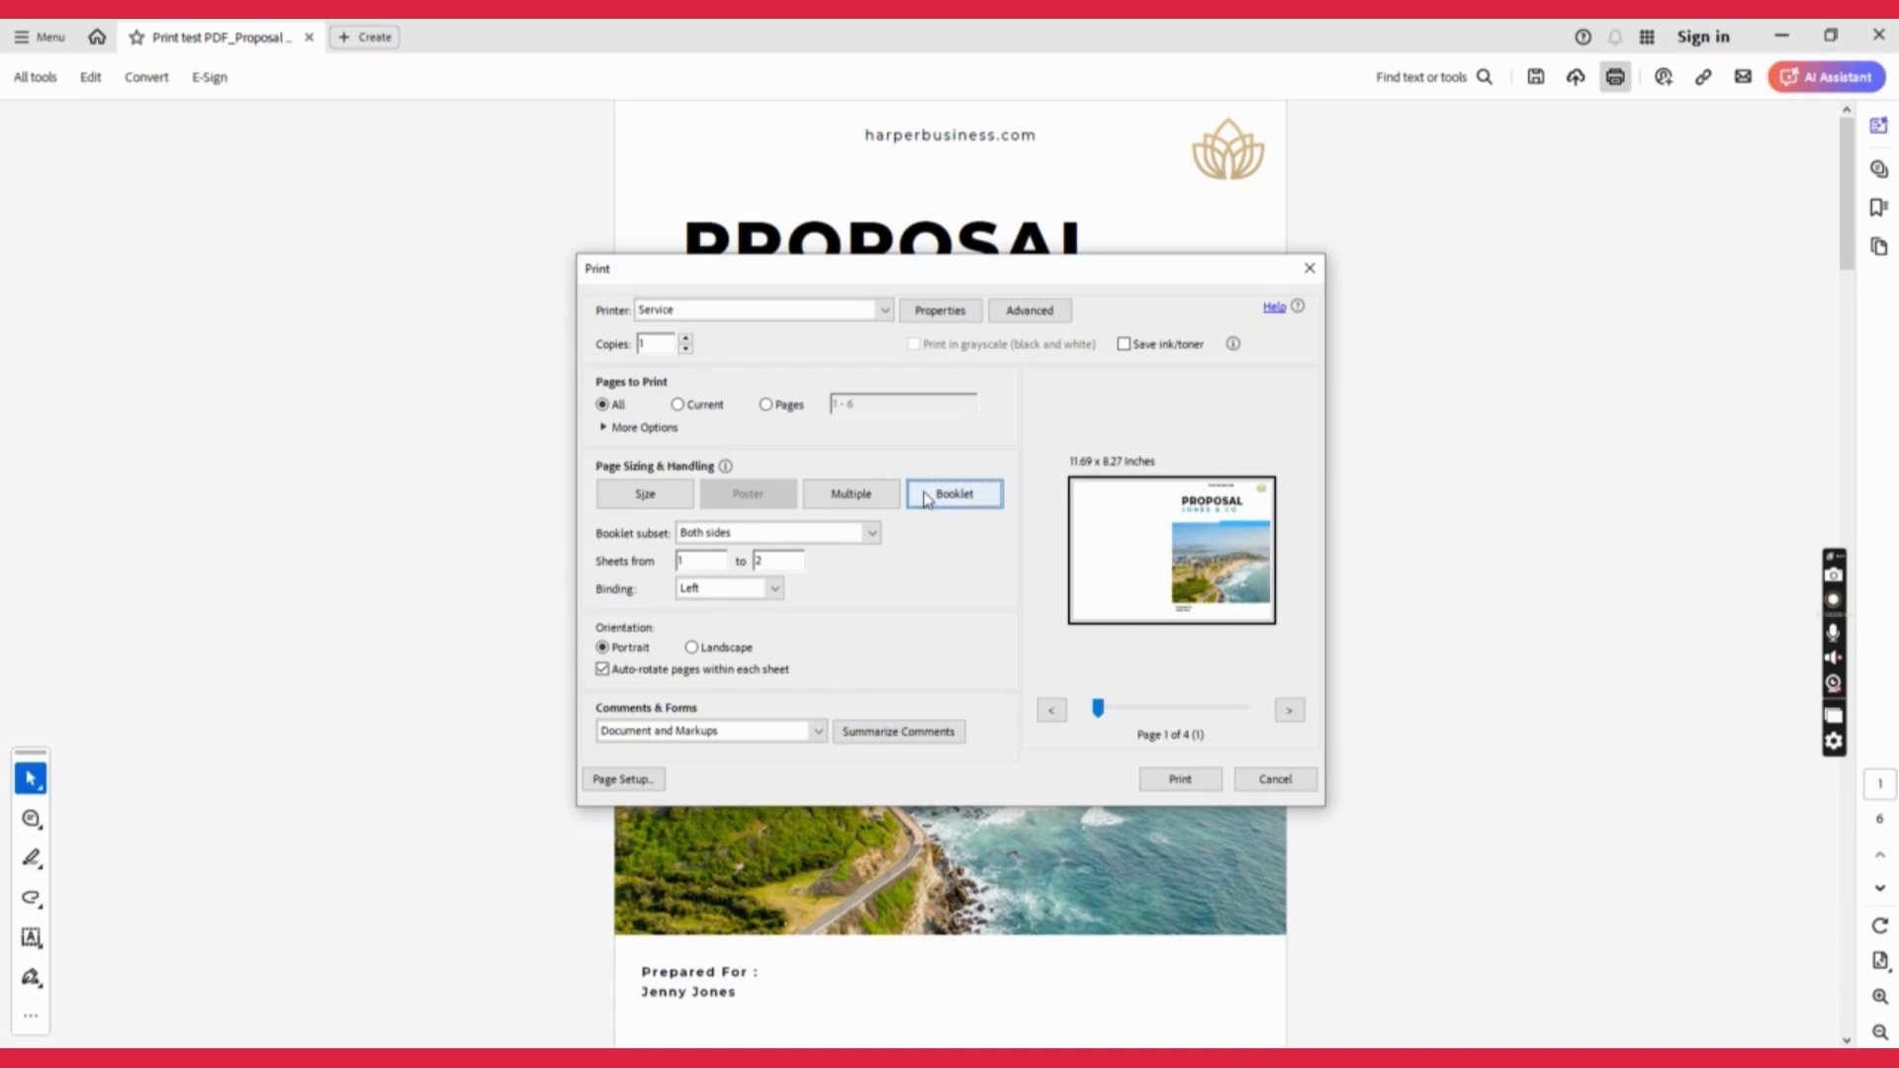
pyautogui.click(930, 312)
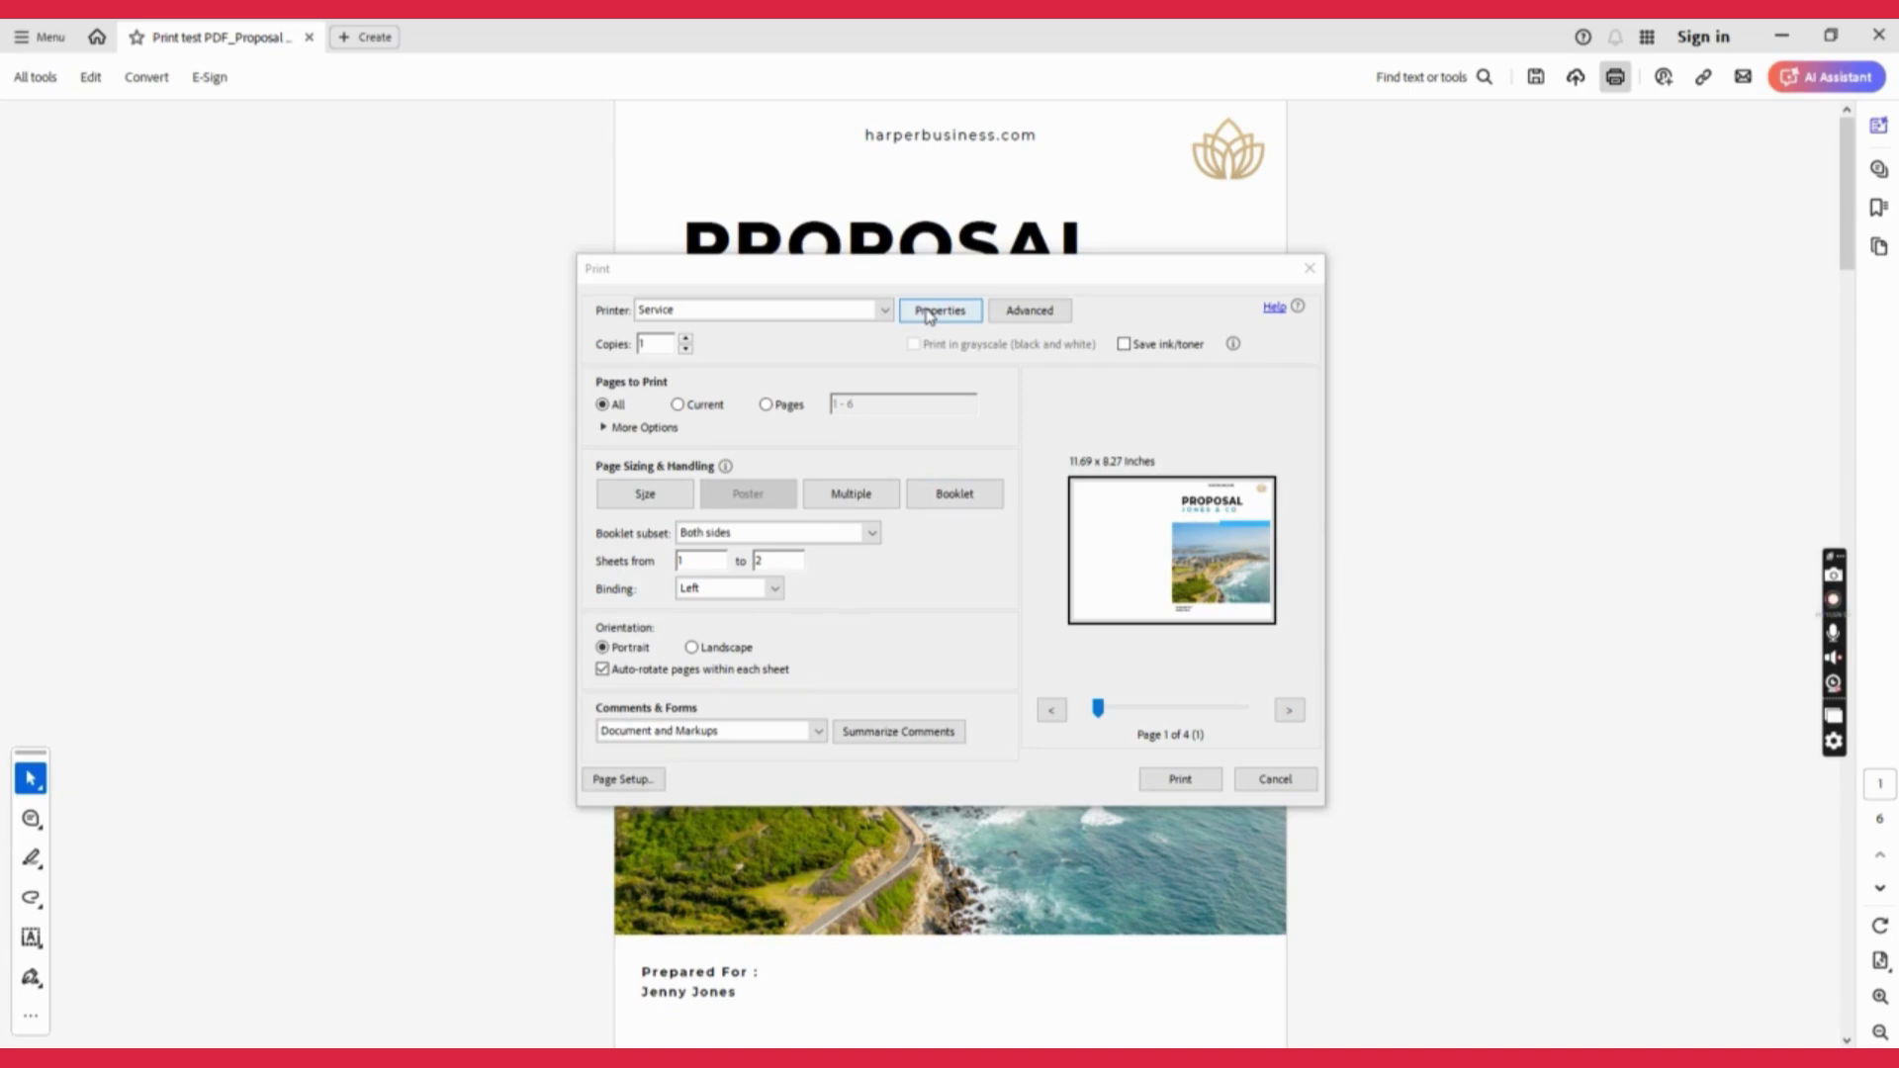
pyautogui.click(1118, 554)
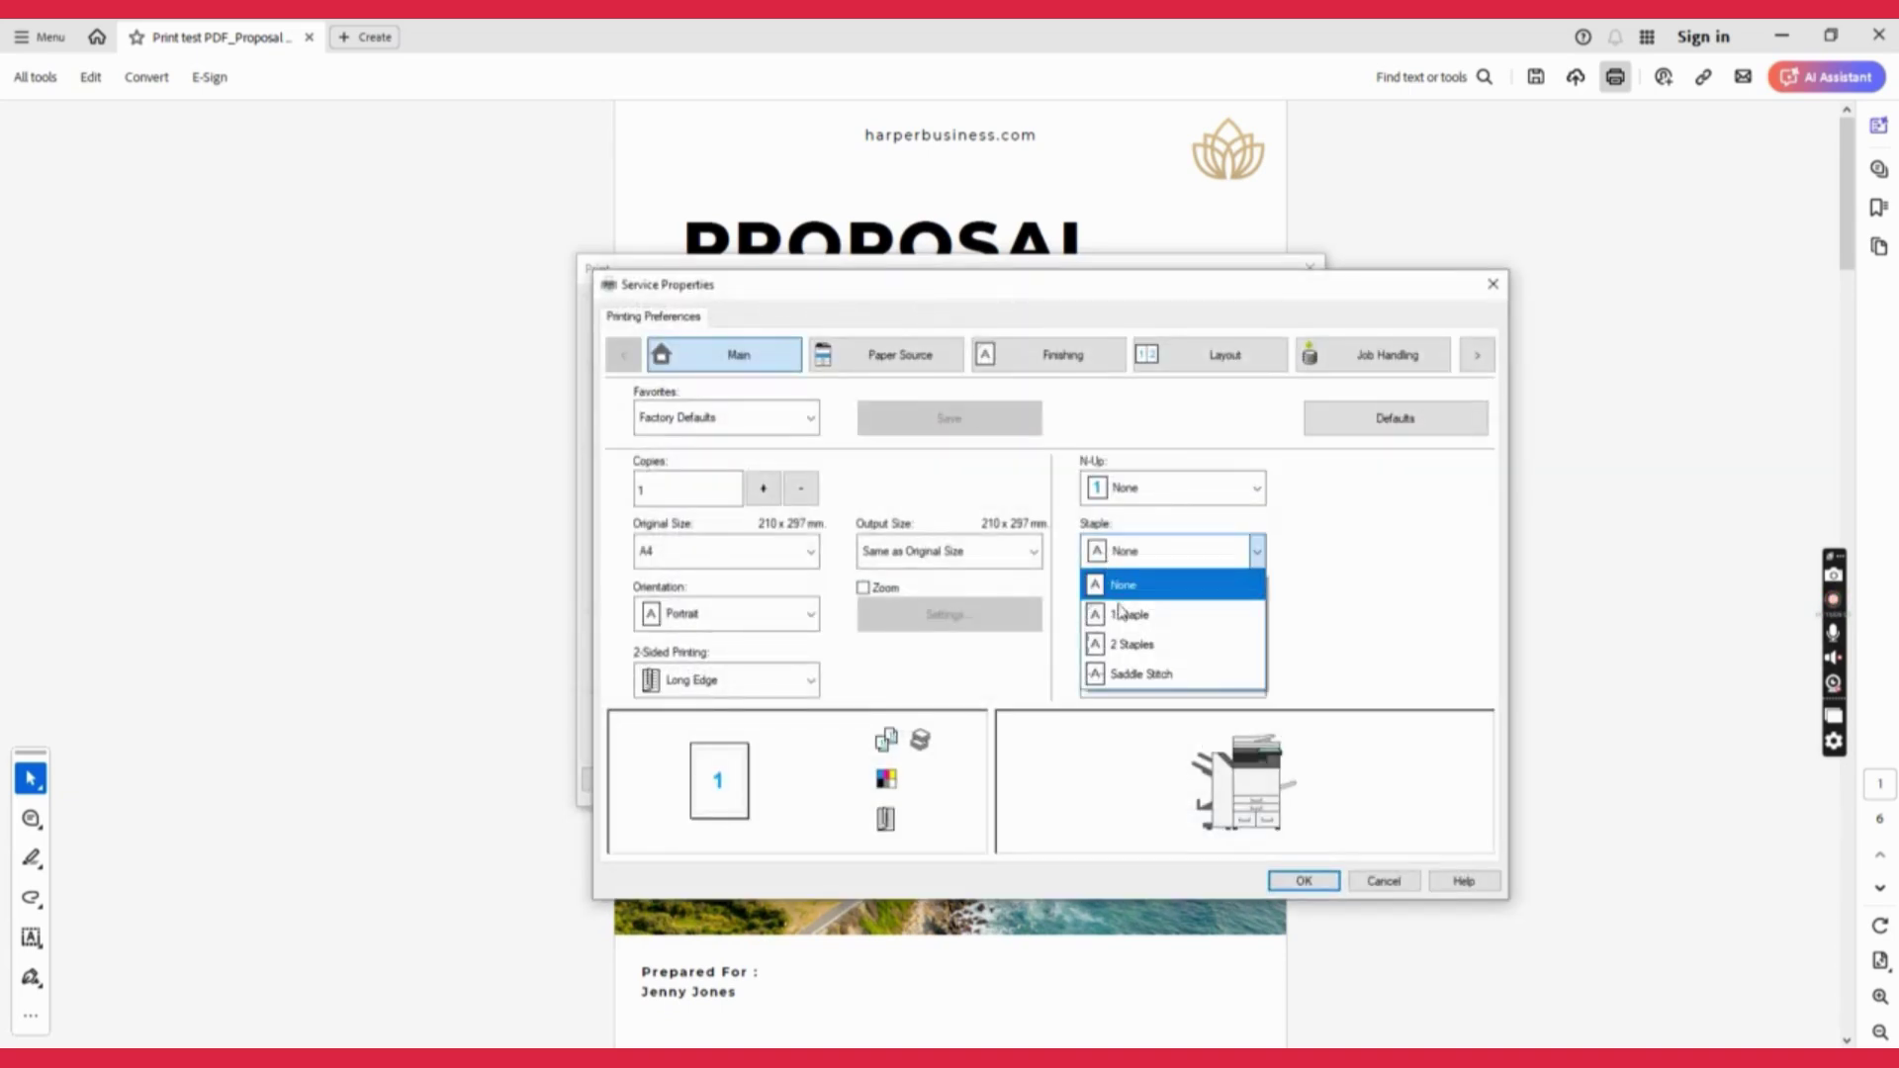
pyautogui.click(1138, 674)
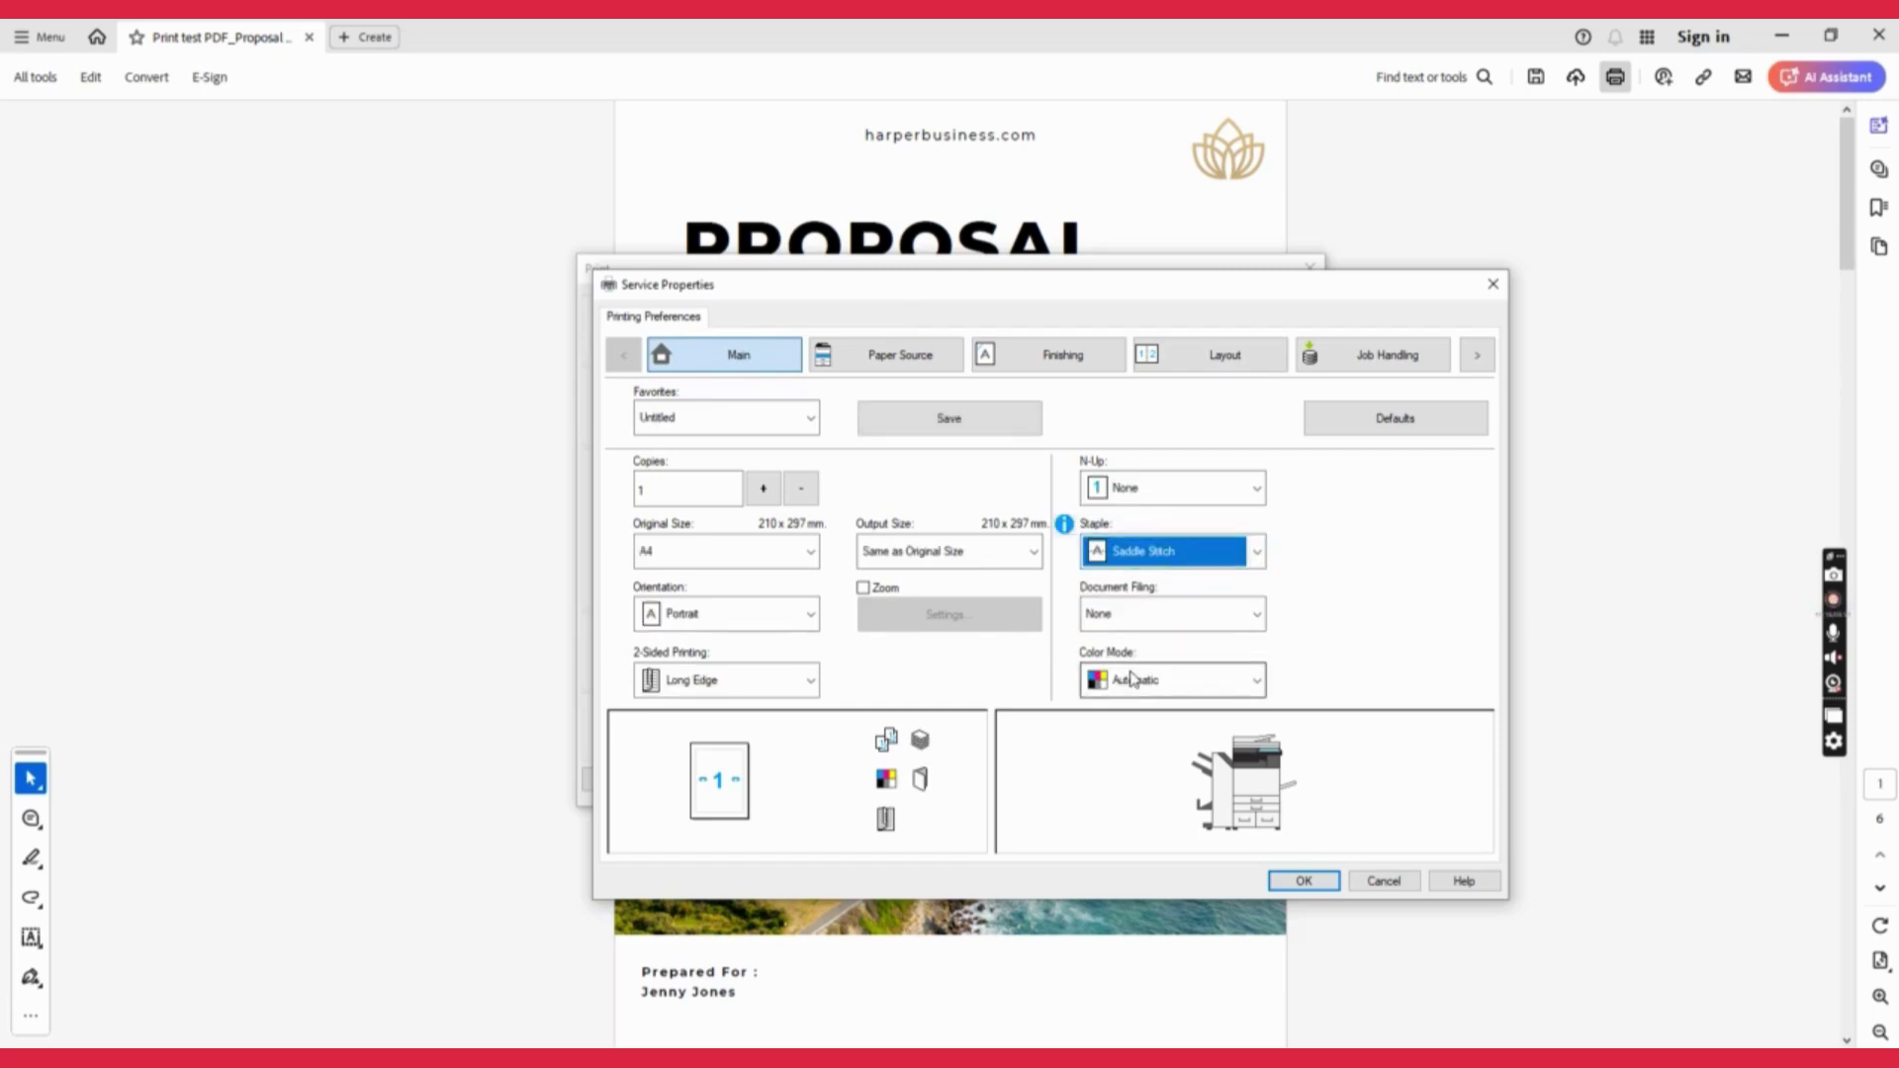
pyautogui.click(1286, 883)
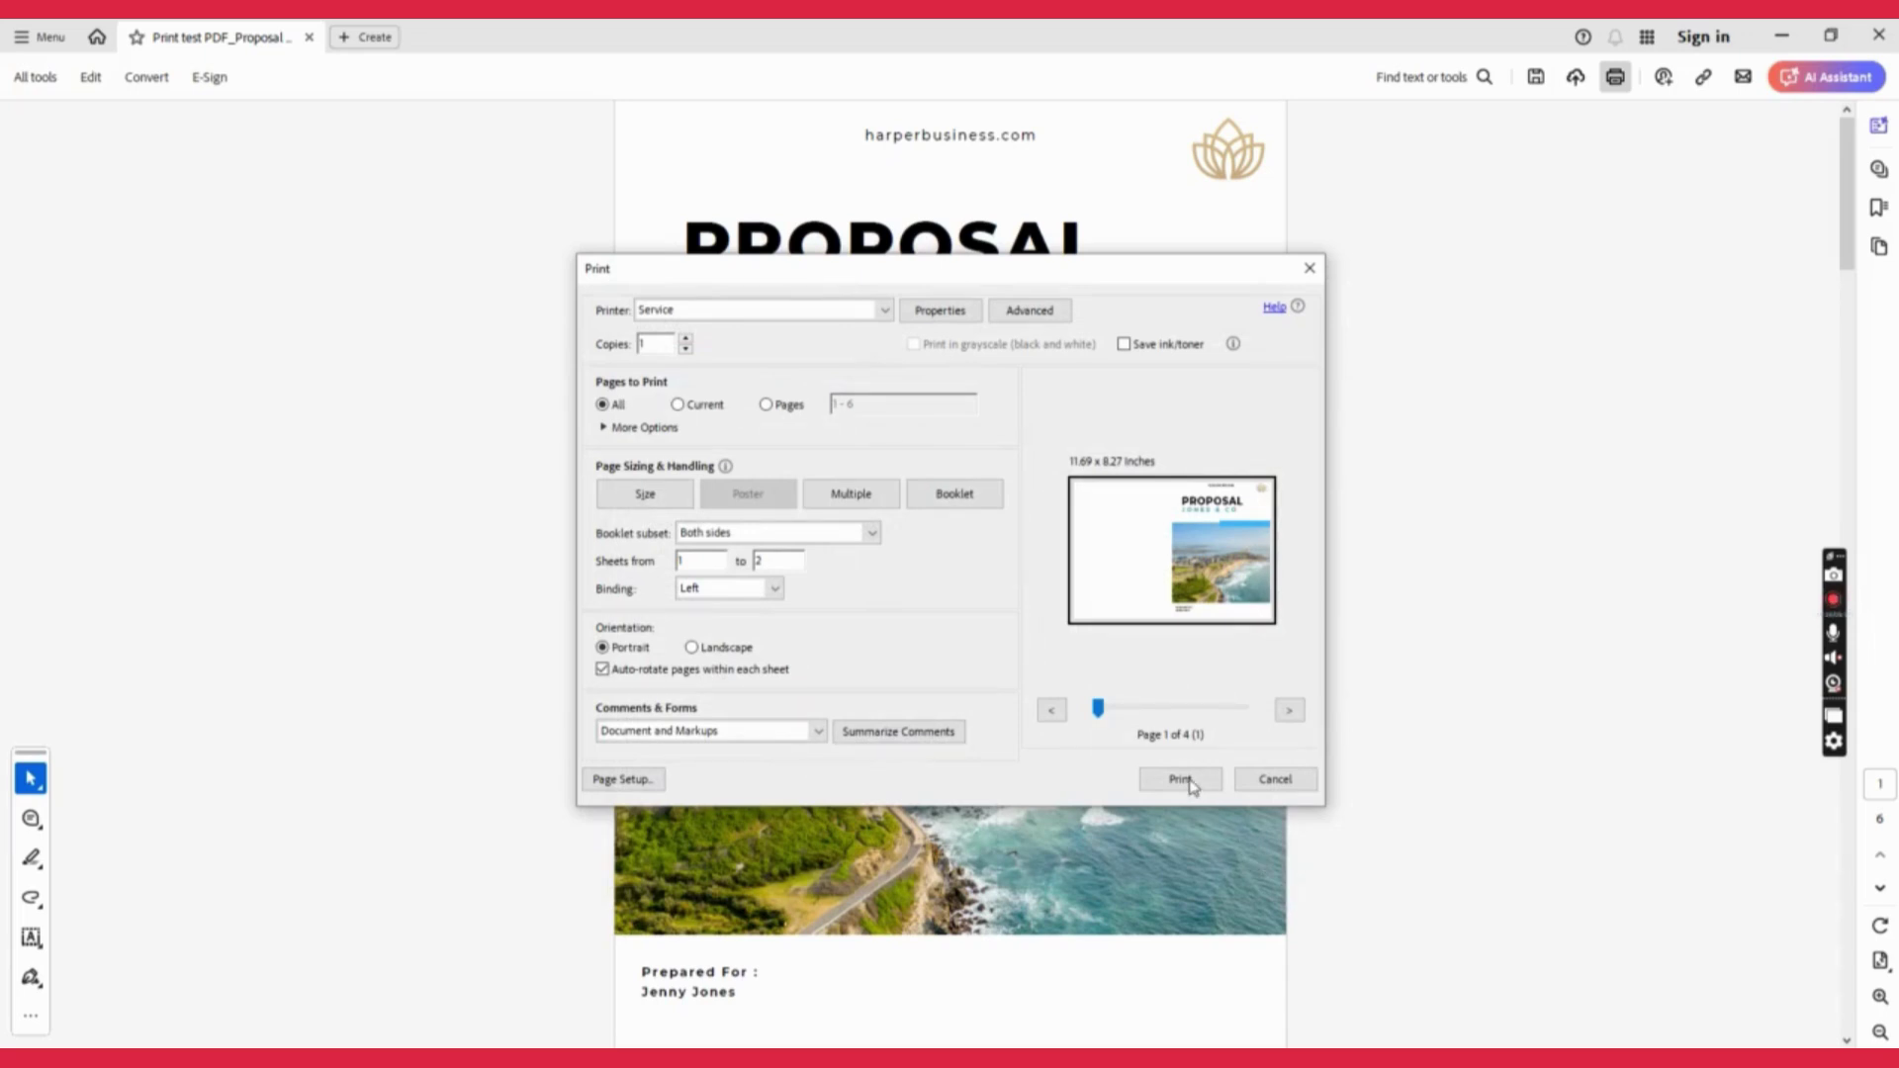
pyautogui.click(1190, 781)
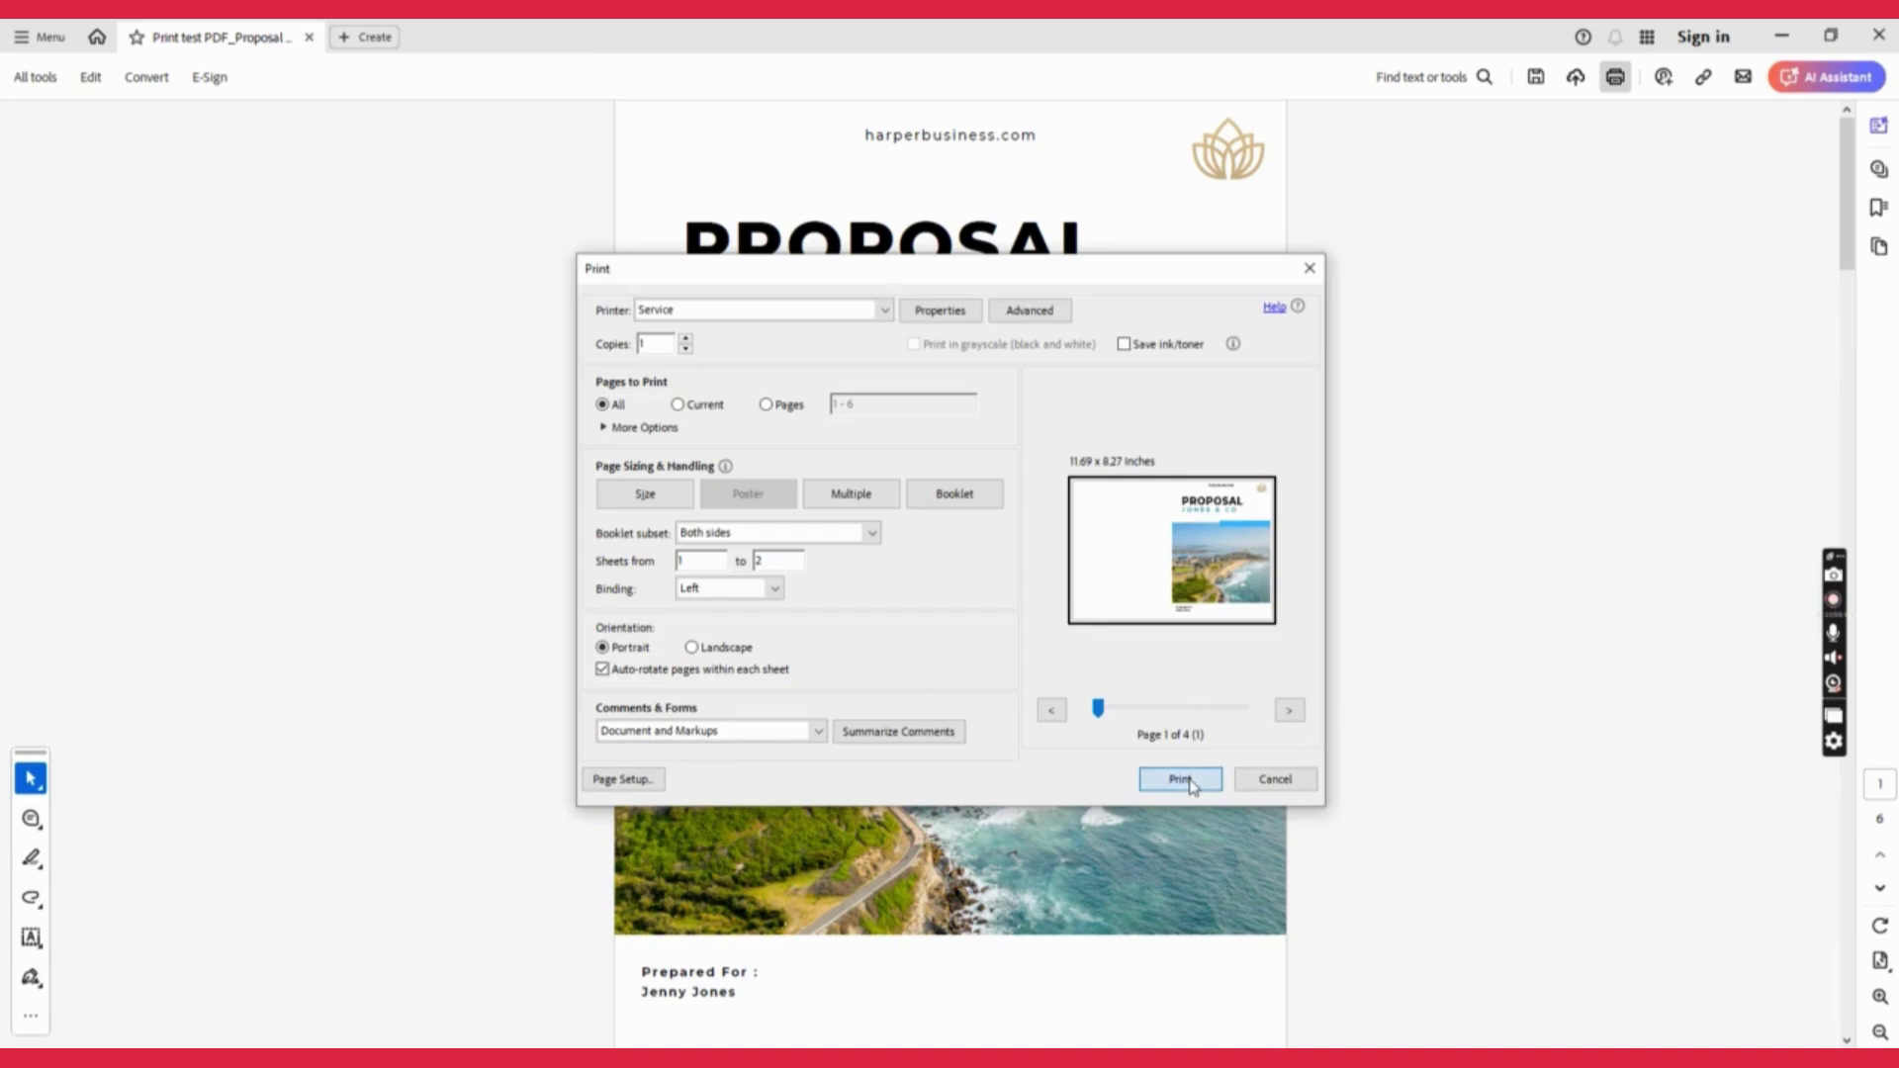